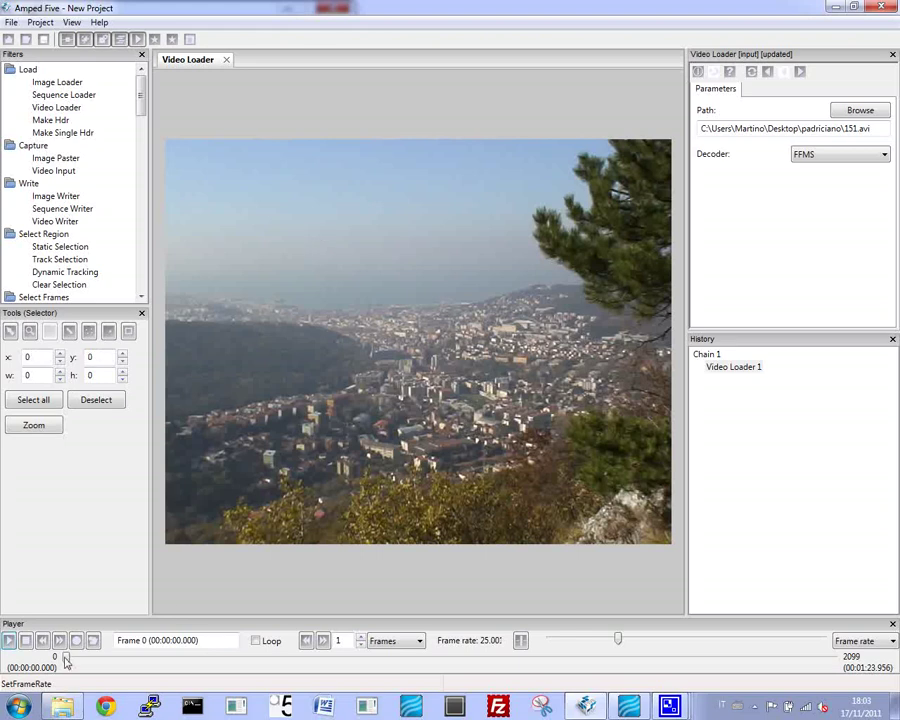
Step: Play the loaded video from about frame 138 and pause it near frame 365 to review the footage
{"action": "left_click_drag", "start_coordinate": [66, 660], "coordinate": [117, 669]}
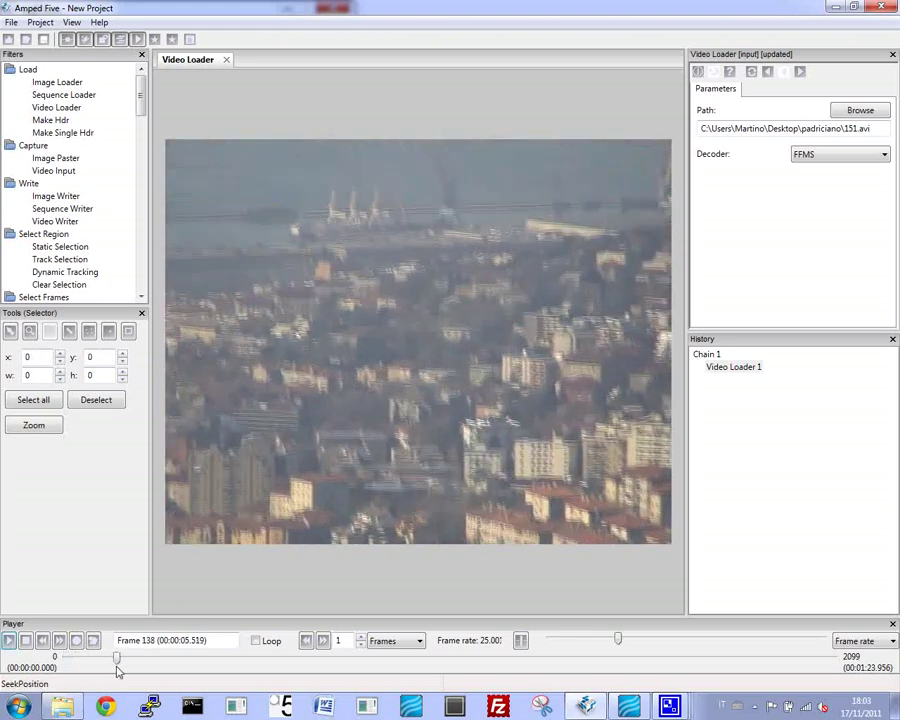
{"action": "left_click", "coordinate": [10, 642]}
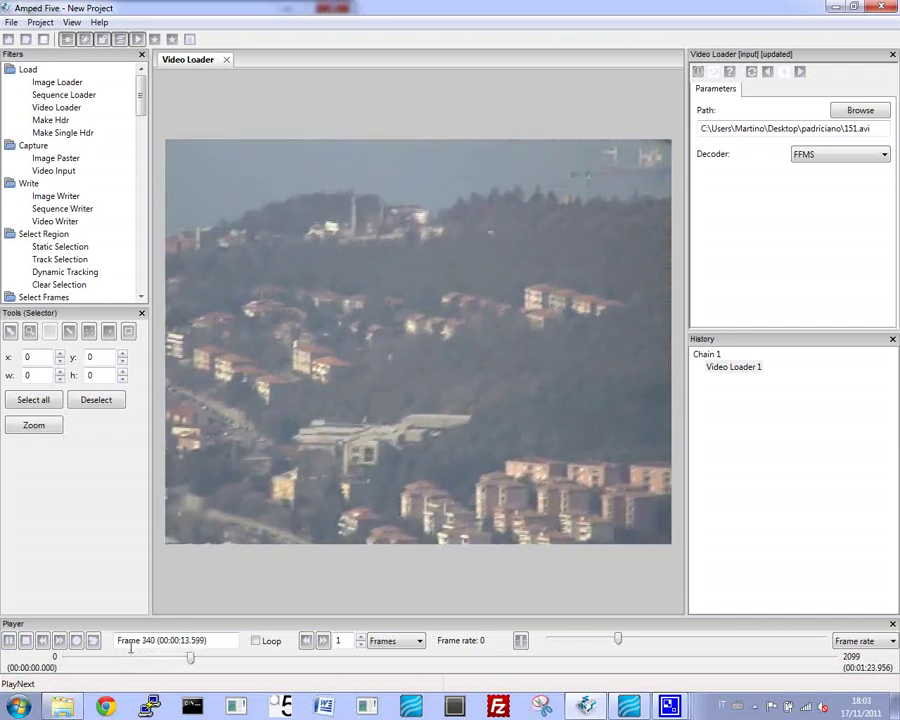
{"action": "left_click", "coordinate": [7, 641]}
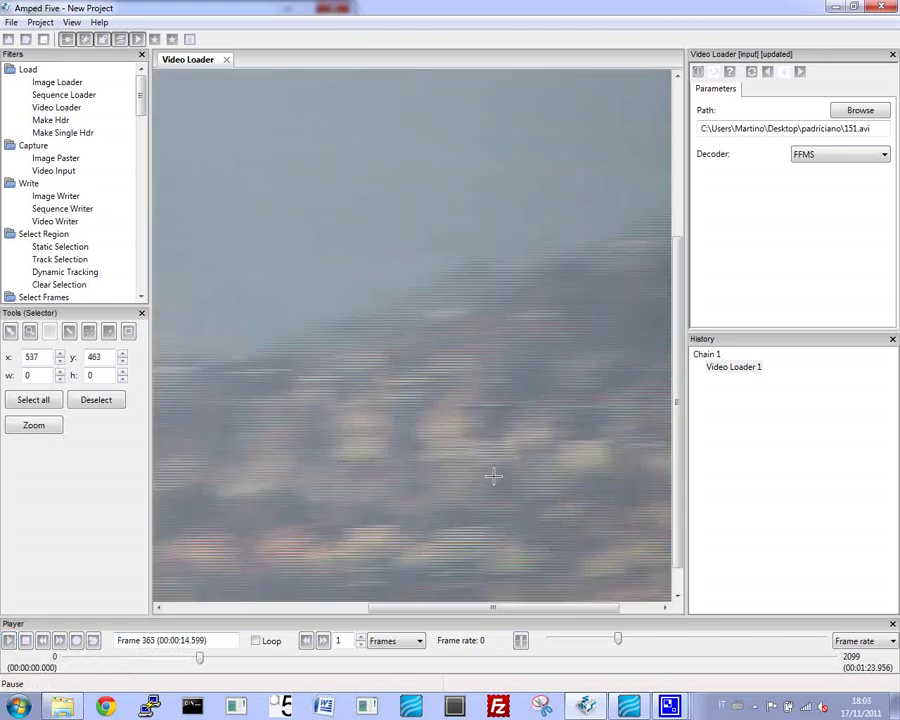
Step: Seek onward through the video to frame 772, examining enlarged frames for interlacing lines
{"action": "left_click_drag", "start_coordinate": [201, 665], "coordinate": [296, 660]}
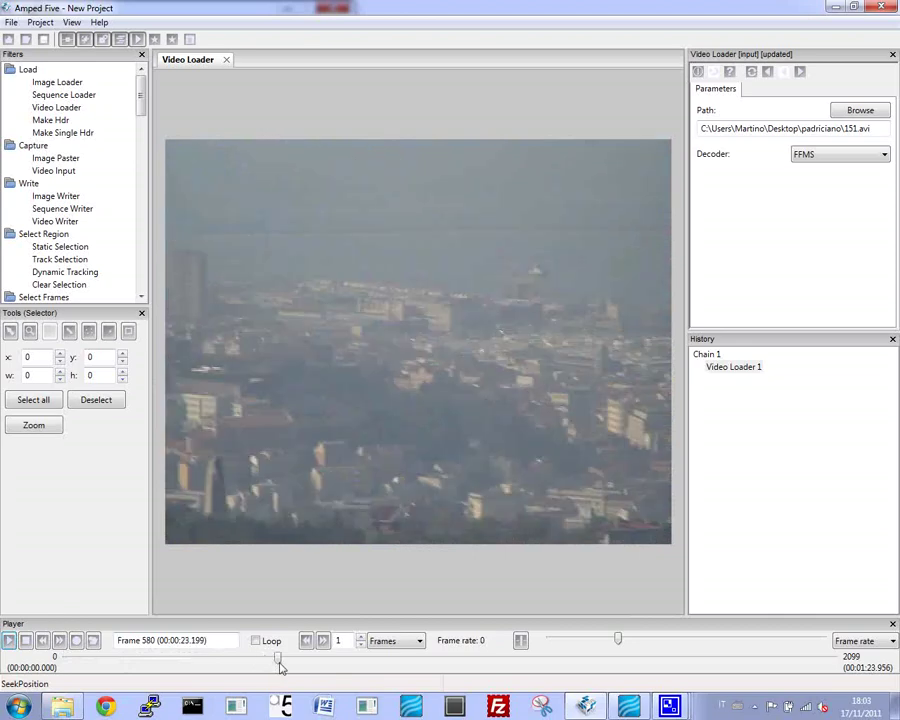
{"action": "left_click", "coordinate": [348, 424]}
{"action": "scroll", "coordinate": [350, 425], "scroll_direction": "up", "scroll_amount": 4}
{"action": "scroll", "coordinate": [352, 427], "scroll_direction": "down", "scroll_amount": 2}
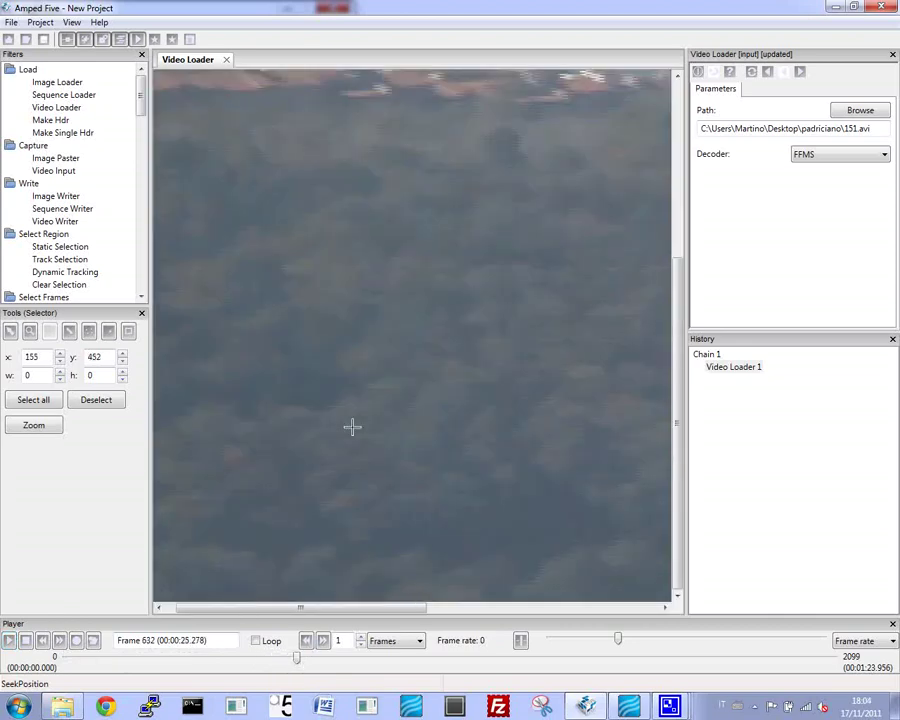
{"action": "scroll", "coordinate": [643, 233], "scroll_direction": "up", "scroll_amount": 3}
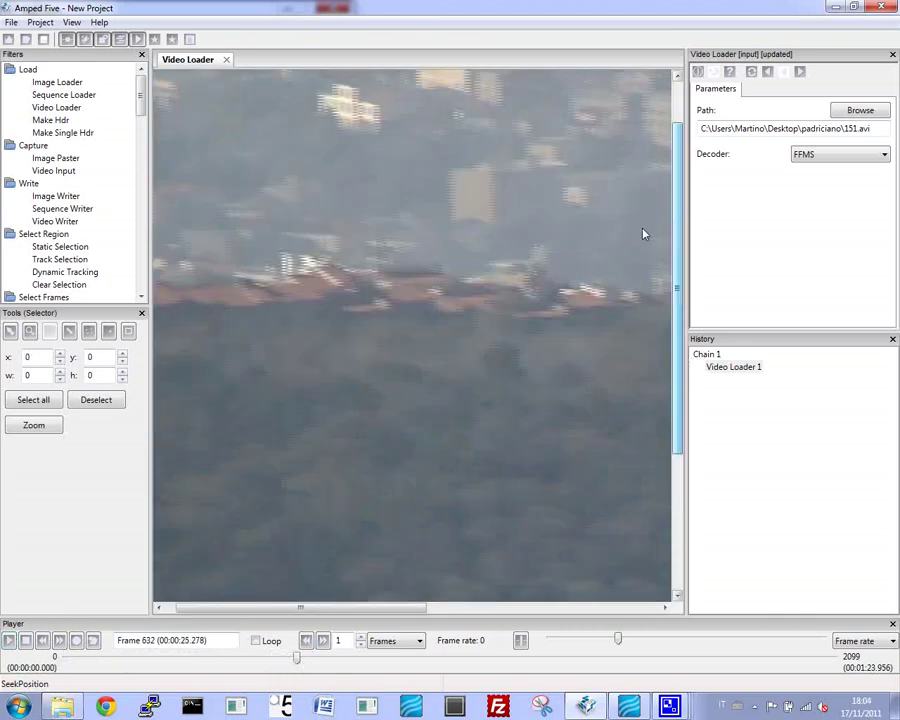
{"action": "left_click_drag", "start_coordinate": [297, 657], "coordinate": [349, 668]}
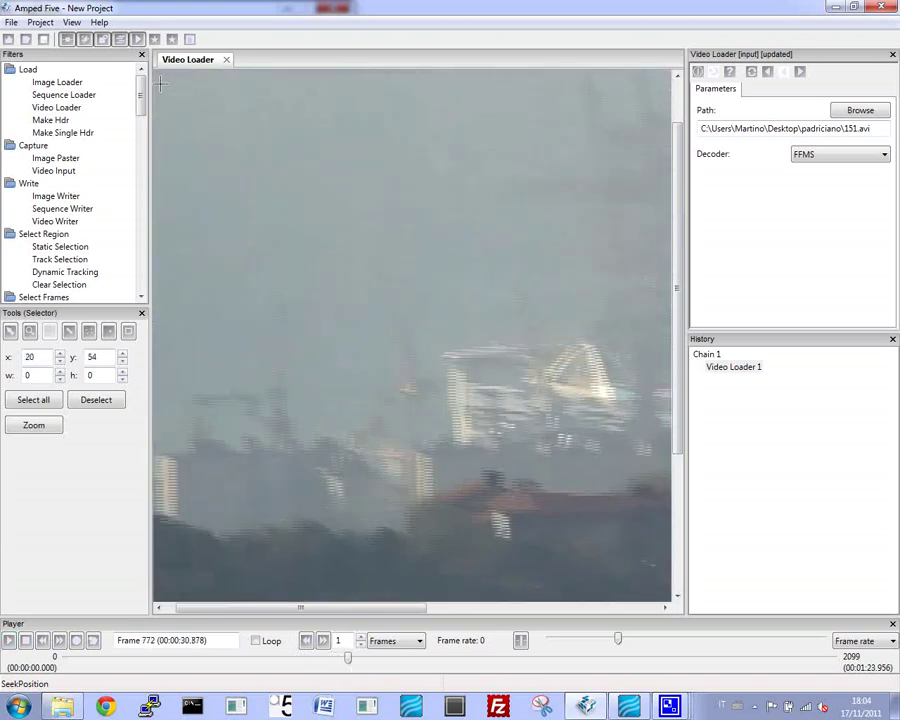
Step: Add the Deinterlace filter to the video's processing chain
{"action": "left_click_drag", "start_coordinate": [141, 95], "coordinate": [141, 143]}
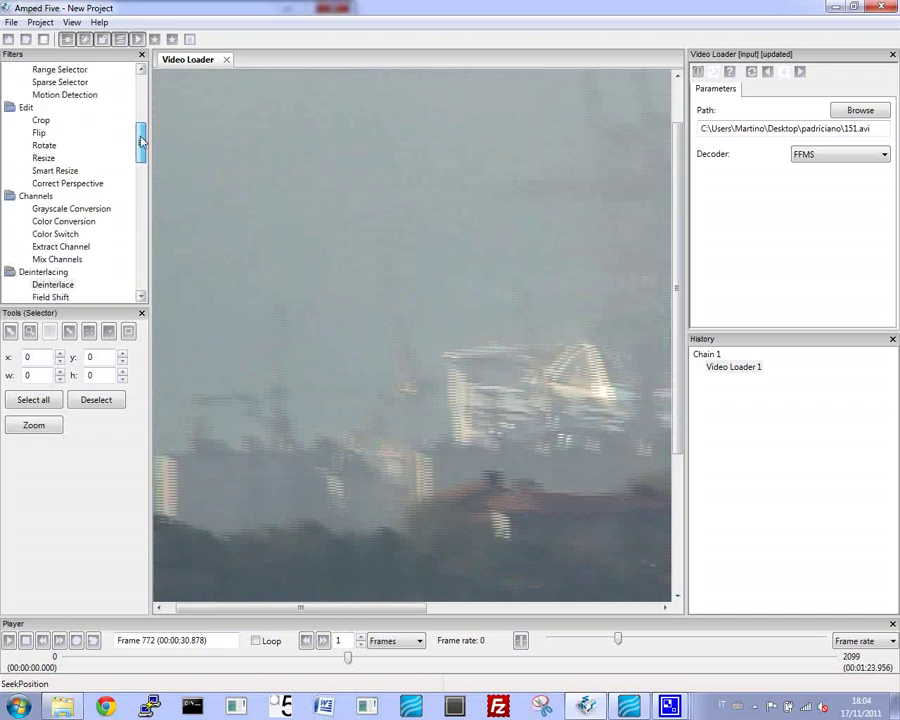
{"action": "left_click", "coordinate": [30, 285]}
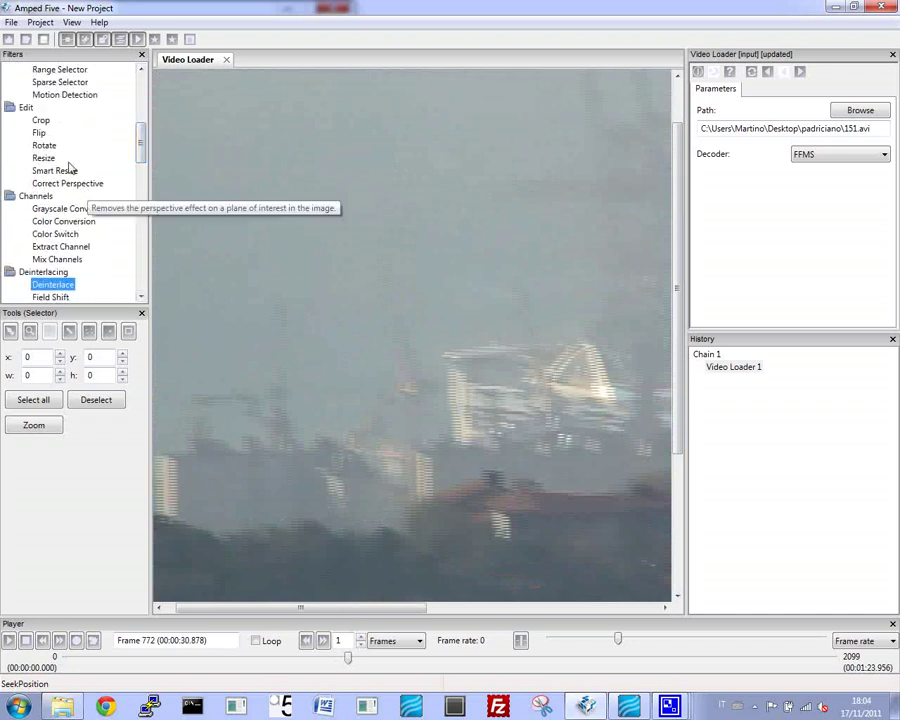
{"action": "double_click", "coordinate": [30, 285]}
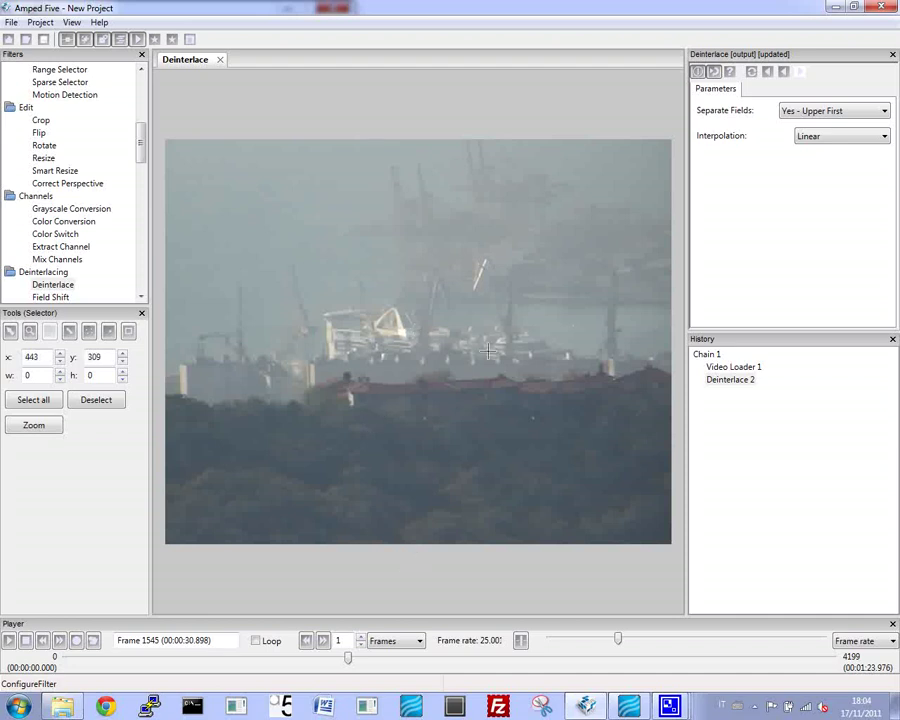
Step: Step the deinterlaced video forward frame by frame to about frame 1627 and examine its motion
{"action": "key", "text": "Right"}
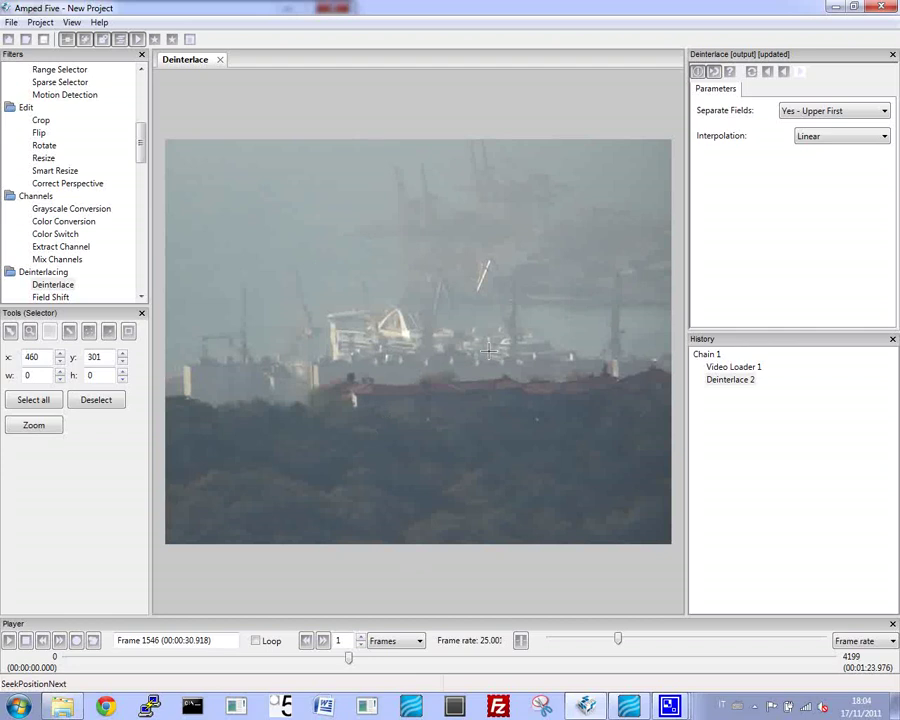
{"action": "key", "text": "Right"}
{"action": "key", "text": "Right"}
{"action": "key", "text": "Right"}
{"action": "key", "text": "Right"}
{"action": "key", "text": "Right"}
{"action": "key", "text": "Right"}
{"action": "key", "text": "Right"}
{"action": "key", "text": "Right"}
{"action": "key", "text": "Right"}
{"action": "key", "text": "Right"}
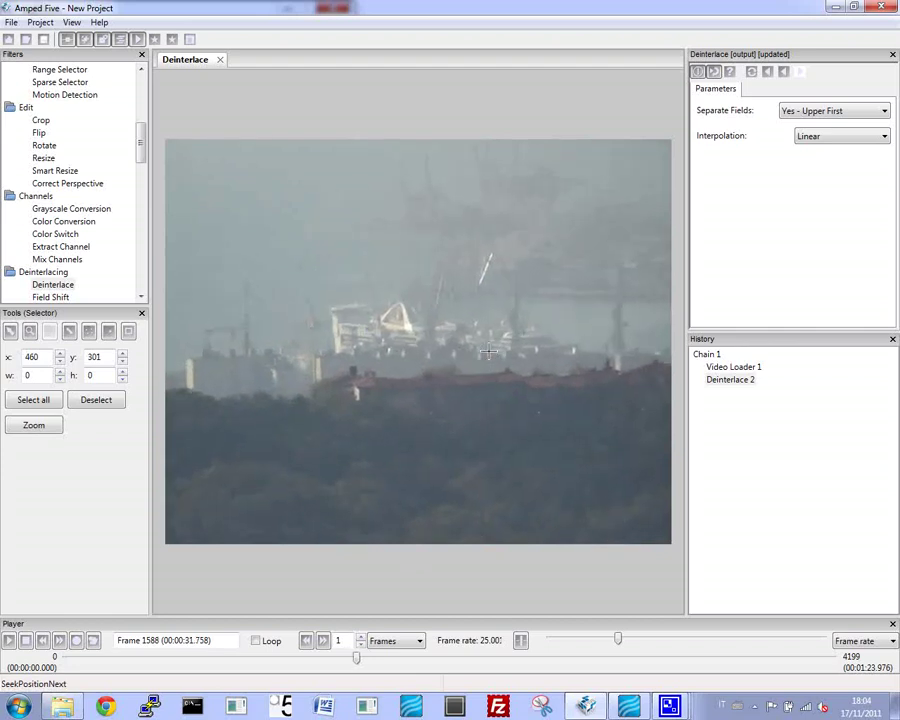
{"action": "key", "text": "Right"}
{"action": "key", "text": "Right"}
{"action": "key", "text": "Right"}
{"action": "key", "text": "Right"}
{"action": "key", "text": "Right"}
{"action": "key", "text": "Right"}
{"action": "key", "text": "Right"}
{"action": "key", "text": "Right"}
{"action": "key", "text": "Right"}
{"action": "key", "text": "Right"}
{"action": "key", "text": "Right"}
{"action": "key", "text": "Right"}
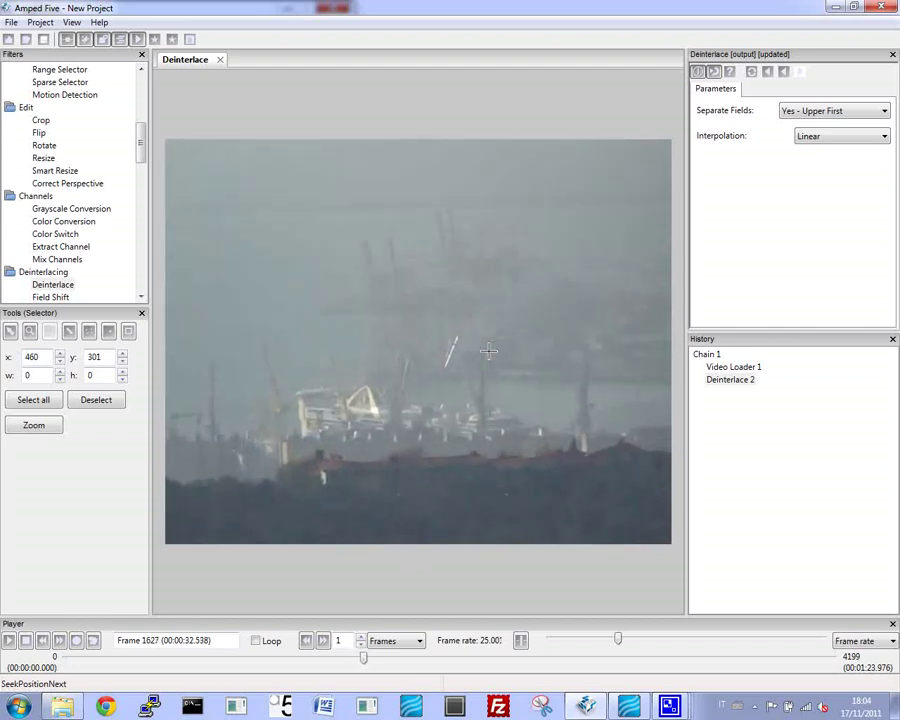
Step: Compare an enlarged frame of the original Video Loader output with the Deinterlace output
{"action": "left_click", "coordinate": [727, 369]}
{"action": "scroll", "coordinate": [550, 365], "scroll_direction": "up", "scroll_amount": 2}
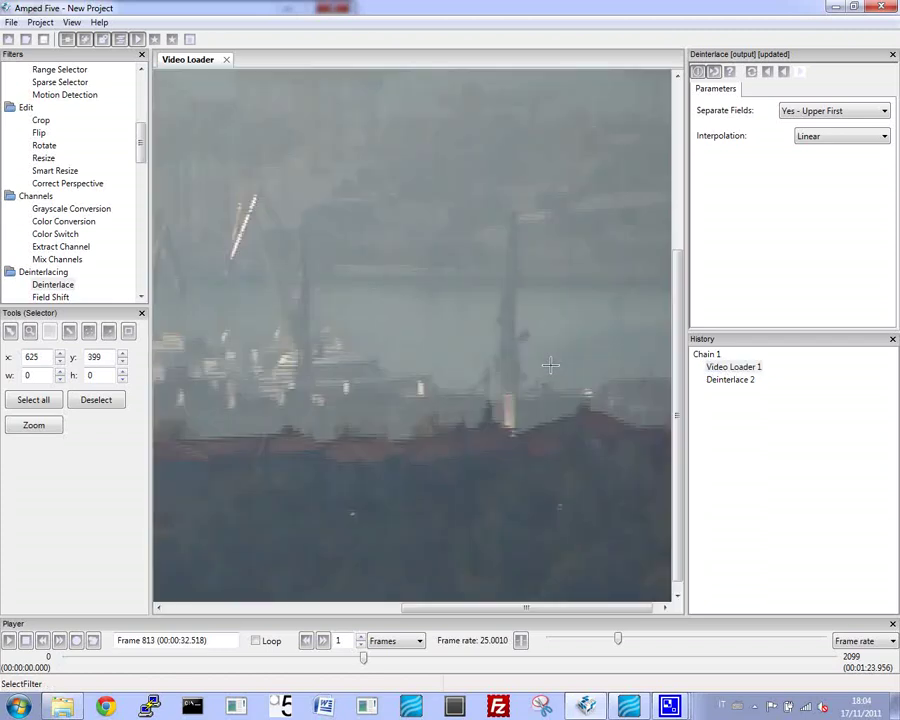
{"action": "left_click", "coordinate": [731, 381]}
Step: Step the deinterlaced video backward to frame 1528, examining the enlarged picture, and restore the full-frame view
{"action": "key", "text": "Left"}
{"action": "key", "text": "Left"}
{"action": "key", "text": "Left"}
{"action": "key", "text": "Left"}
{"action": "key", "text": "Left"}
{"action": "key", "text": "Left"}
{"action": "key", "text": "Left"}
{"action": "key", "text": "Left"}
{"action": "key", "text": "Left"}
{"action": "key", "text": "Left"}
{"action": "key", "text": "Left"}
{"action": "key", "text": "Left"}
{"action": "key", "text": "Left"}
{"action": "key", "text": "Left"}
{"action": "key", "text": "Left"}
{"action": "key", "text": "Left"}
{"action": "key", "text": "Left"}
{"action": "key", "text": "Left"}
{"action": "key", "text": "Left"}
{"action": "key", "text": "Left"}
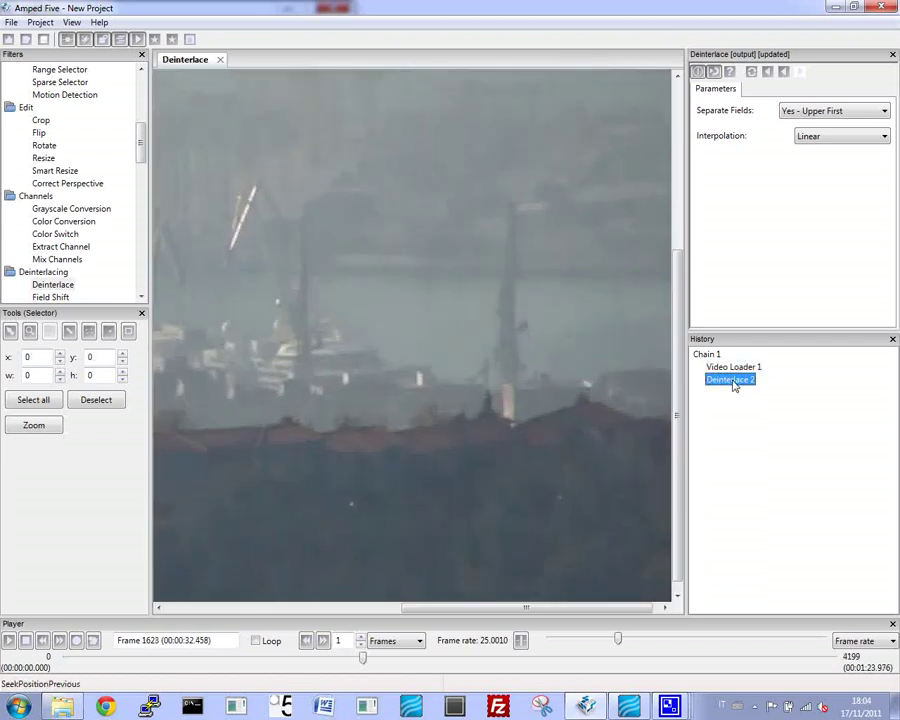
{"action": "key", "text": "Left"}
{"action": "key", "text": "Left"}
{"action": "key", "text": "Left"}
{"action": "key", "text": "Left"}
{"action": "key", "text": "Left"}
{"action": "key", "text": "Left"}
{"action": "key", "text": "Left"}
{"action": "key", "text": "Left"}
{"action": "key", "text": "Left"}
{"action": "key", "text": "Left"}
{"action": "key", "text": "Left"}
{"action": "key", "text": "Left"}
{"action": "key", "text": "Left"}
{"action": "key", "text": "Left"}
{"action": "key", "text": "Left"}
{"action": "key", "text": "Left"}
{"action": "key", "text": "Left"}
{"action": "key", "text": "Left"}
{"action": "key", "text": "Left"}
{"action": "key", "text": "Left"}
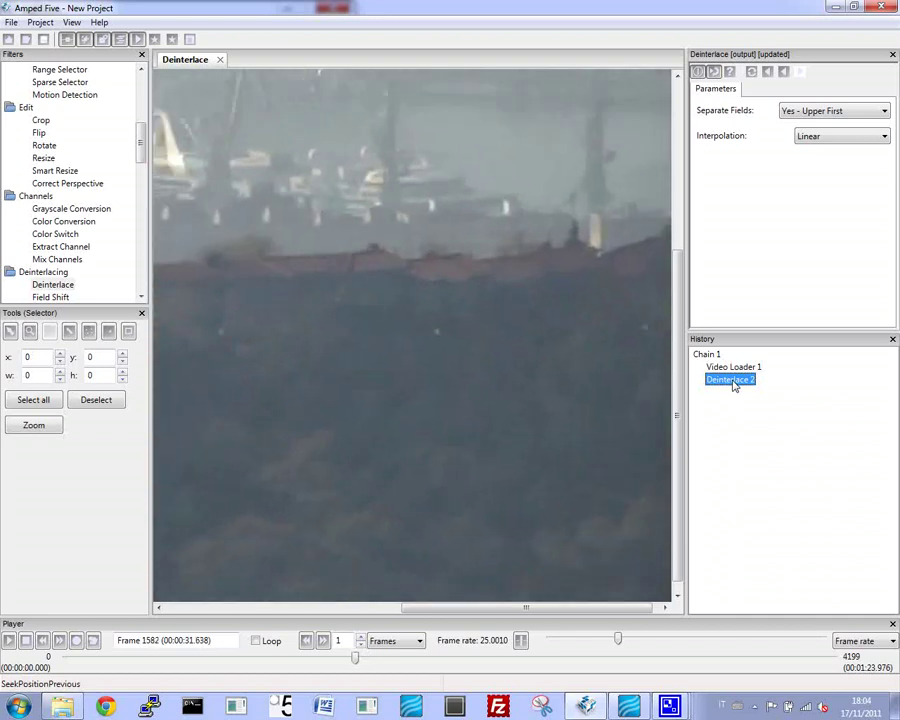
{"action": "key", "text": "Left"}
{"action": "key", "text": "Left"}
{"action": "key", "text": "Left"}
{"action": "key", "text": "Left"}
{"action": "key", "text": "Left"}
{"action": "key", "text": "Left"}
{"action": "key", "text": "Left"}
{"action": "key", "text": "Left"}
{"action": "key", "text": "Left"}
{"action": "key", "text": "Left"}
{"action": "key", "text": "Left"}
{"action": "key", "text": "Left"}
{"action": "key", "text": "Left"}
{"action": "key", "text": "Left"}
{"action": "key", "text": "Left"}
{"action": "key", "text": "Left"}
{"action": "key", "text": "Left"}
{"action": "key", "text": "Left"}
{"action": "key", "text": "Left"}
{"action": "key", "text": "Left"}
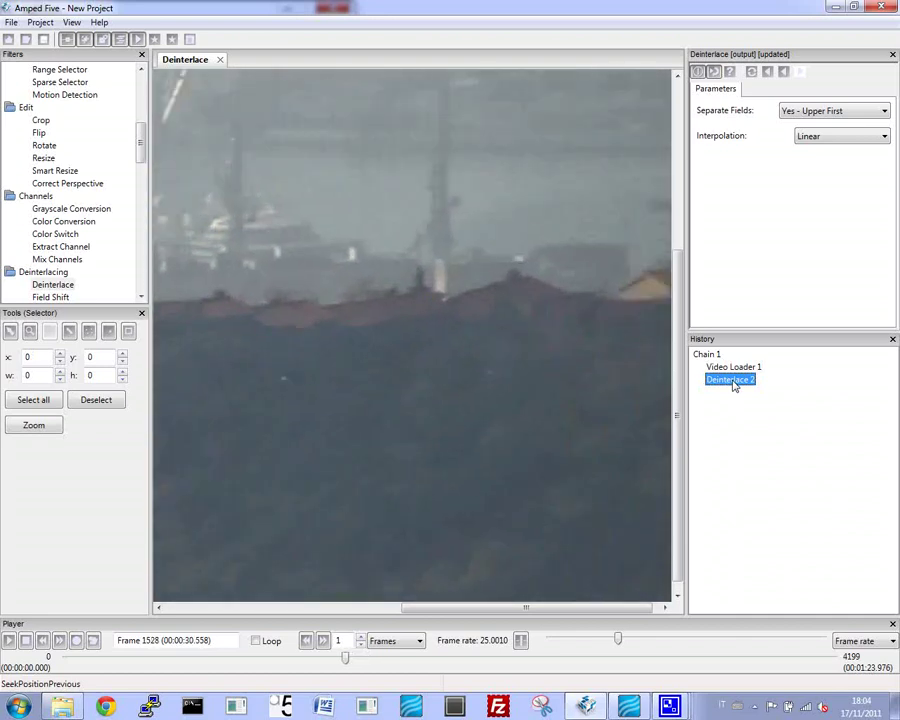
{"action": "scroll", "coordinate": [348, 366], "scroll_direction": "down", "scroll_amount": 2}
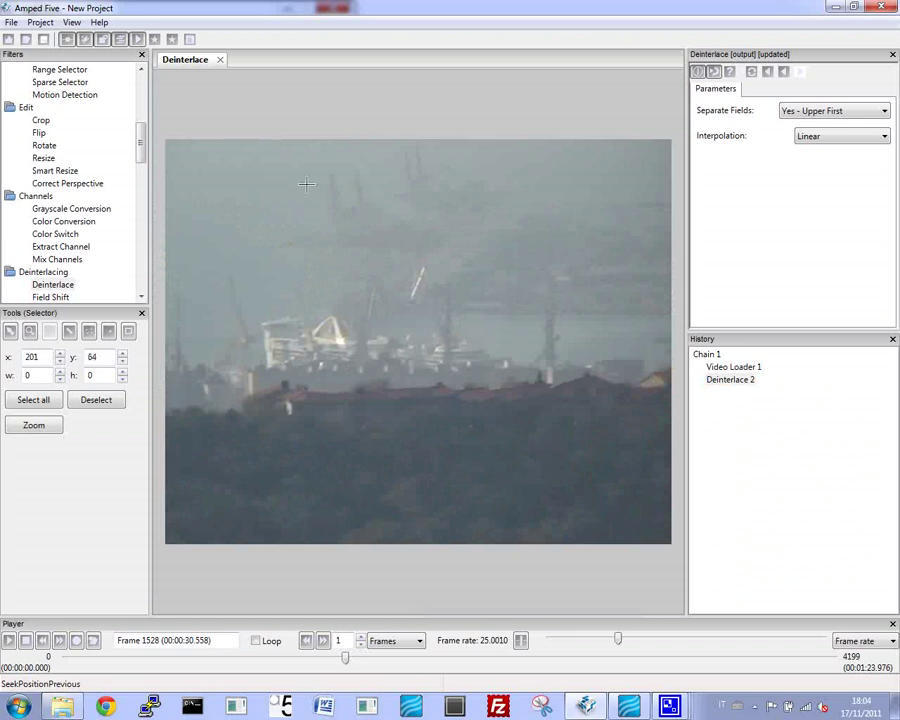
Step: Add the Histogram Equalization filter after Deinterlace and set its mode to Colors
{"action": "scroll", "coordinate": [110, 130], "scroll_direction": "down", "scroll_amount": 4}
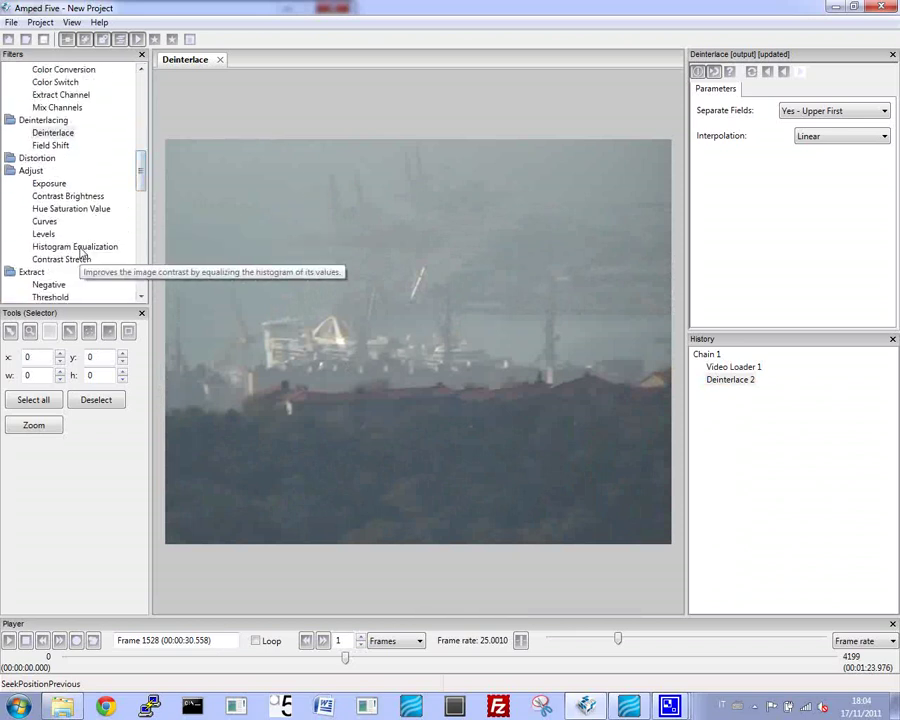
{"action": "double_click", "coordinate": [82, 251]}
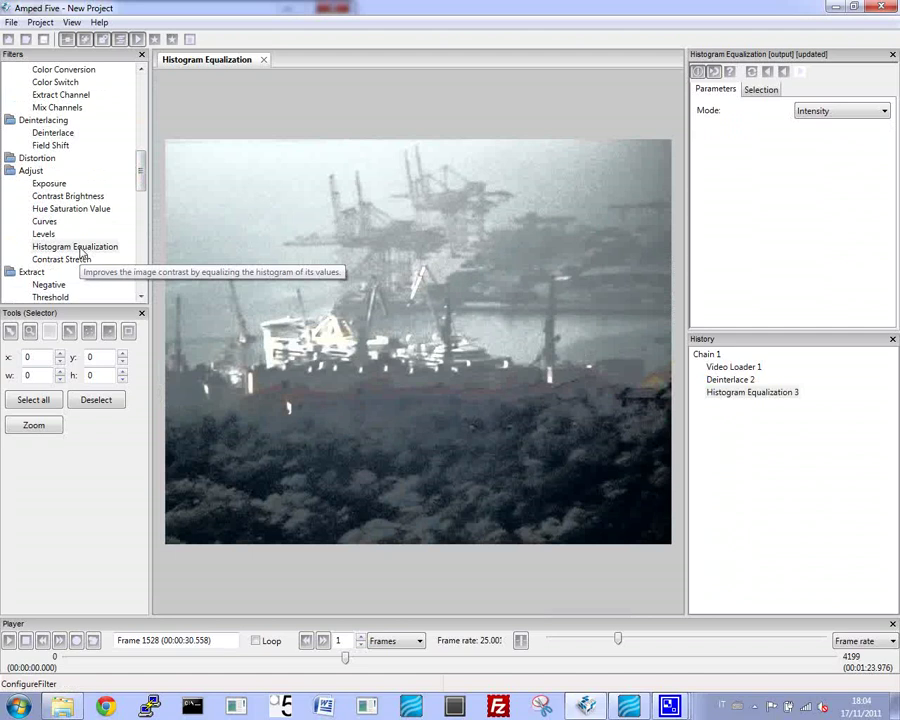
{"action": "left_click", "coordinate": [882, 112]}
{"action": "left_click", "coordinate": [863, 137]}
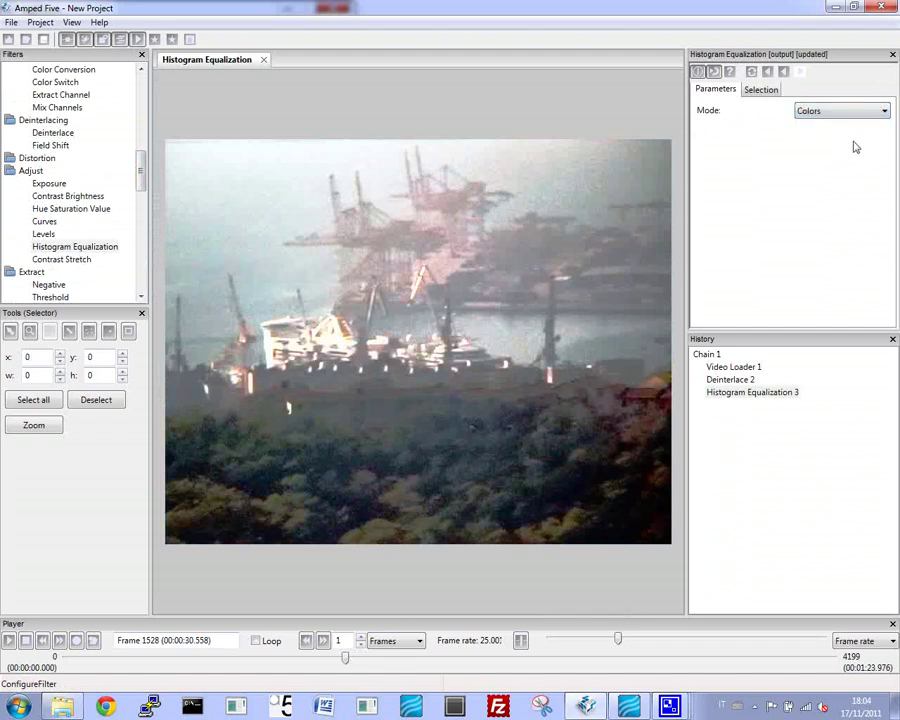
Step: Step the equalized video forward to about frame 1565 and examine the contrast and colors across frames
{"action": "key", "text": "Right"}
{"action": "key", "text": "Right"}
{"action": "key", "text": "Right"}
{"action": "key", "text": "Right"}
{"action": "key", "text": "Right"}
{"action": "key", "text": "Right"}
{"action": "key", "text": "Right"}
{"action": "key", "text": "Right"}
{"action": "key", "text": "Right"}
{"action": "key", "text": "Right"}
{"action": "key", "text": "Right"}
{"action": "key", "text": "Right"}
{"action": "key", "text": "Right"}
{"action": "key", "text": "Right"}
{"action": "key", "text": "Right"}
{"action": "key", "text": "Right"}
{"action": "key", "text": "Right"}
{"action": "key", "text": "Right"}
{"action": "key", "text": "Right"}
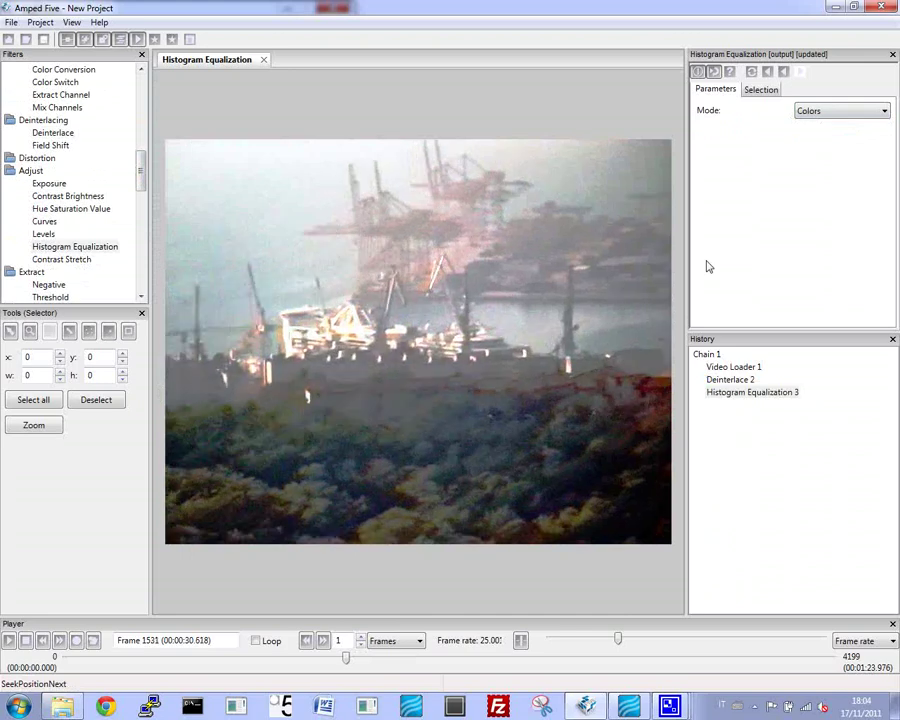
{"action": "key", "text": "Right"}
{"action": "key", "text": "Right"}
{"action": "key", "text": "Right"}
{"action": "key", "text": "Right"}
{"action": "key", "text": "Right"}
{"action": "key", "text": "Right"}
{"action": "key", "text": "Right"}
{"action": "key", "text": "Right"}
{"action": "key", "text": "Right"}
{"action": "key", "text": "Right"}
{"action": "key", "text": "Right"}
{"action": "key", "text": "Right"}
{"action": "key", "text": "Right"}
{"action": "key", "text": "Right"}
{"action": "key", "text": "Right"}
{"action": "key", "text": "Right"}
{"action": "key", "text": "Right"}
{"action": "key", "text": "Right"}
{"action": "key", "text": "Right"}
{"action": "key", "text": "Right"}
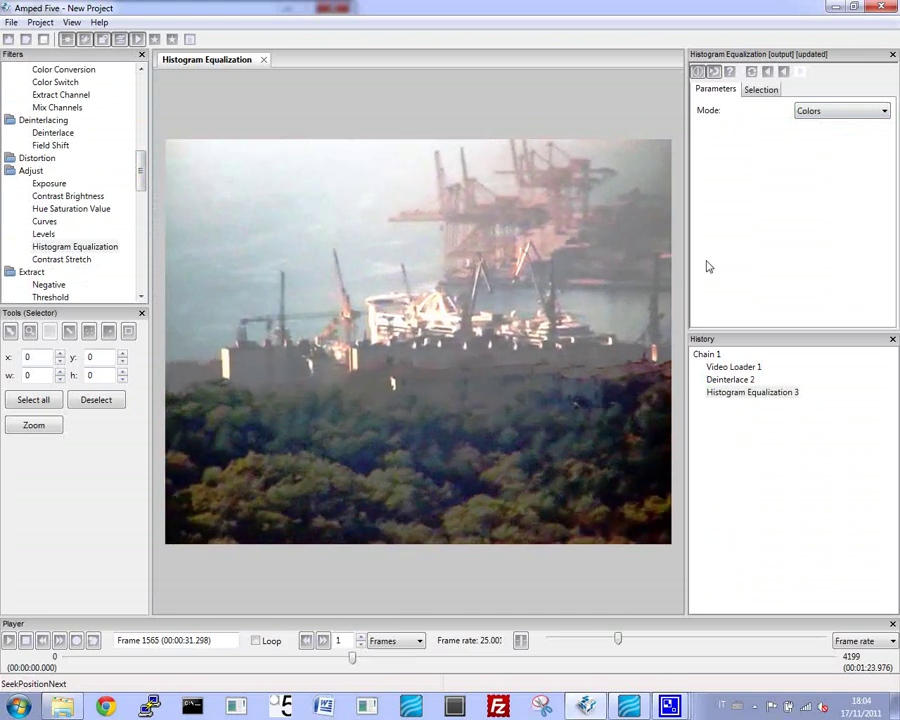
Step: Step the equalized video forward to frame 1635, examining how contrast and colors hold up across the harbor frames
{"action": "key", "text": "Right"}
{"action": "key", "text": "Right"}
{"action": "key", "text": "Right"}
{"action": "key", "text": "Right"}
{"action": "key", "text": "Right"}
{"action": "key", "text": "Right"}
{"action": "key", "text": "Right"}
{"action": "key", "text": "Right"}
{"action": "key", "text": "Right"}
{"action": "key", "text": "Right"}
{"action": "key", "text": "Right"}
{"action": "key", "text": "Right"}
{"action": "key", "text": "Right"}
{"action": "key", "text": "Right"}
{"action": "key", "text": "Right"}
{"action": "key", "text": "Right"}
{"action": "key", "text": "Right"}
{"action": "key", "text": "Right"}
{"action": "key", "text": "Right"}
{"action": "key", "text": "Right"}
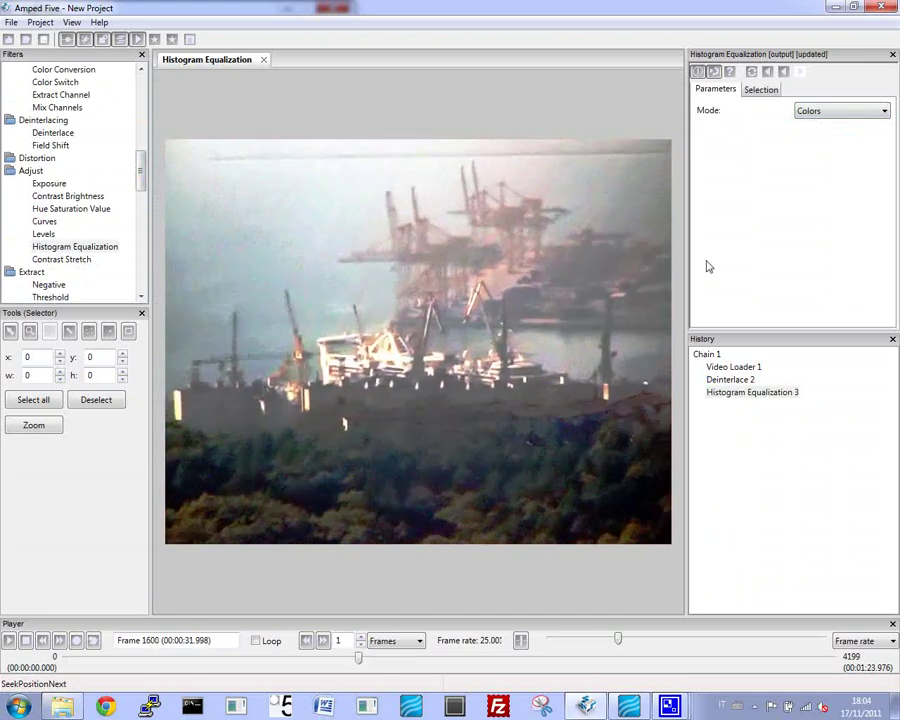
{"action": "key", "text": "Right"}
{"action": "key", "text": "Right"}
{"action": "key", "text": "Right"}
{"action": "key", "text": "Right"}
{"action": "key", "text": "Right"}
{"action": "key", "text": "Right"}
{"action": "key", "text": "Right"}
{"action": "key", "text": "Right"}
{"action": "key", "text": "Right"}
{"action": "key", "text": "Right"}
{"action": "key", "text": "Right"}
{"action": "key", "text": "Right"}
{"action": "key", "text": "Right"}
{"action": "key", "text": "Right"}
{"action": "key", "text": "Right"}
{"action": "key", "text": "Right"}
{"action": "key", "text": "Right"}
{"action": "key", "text": "Right"}
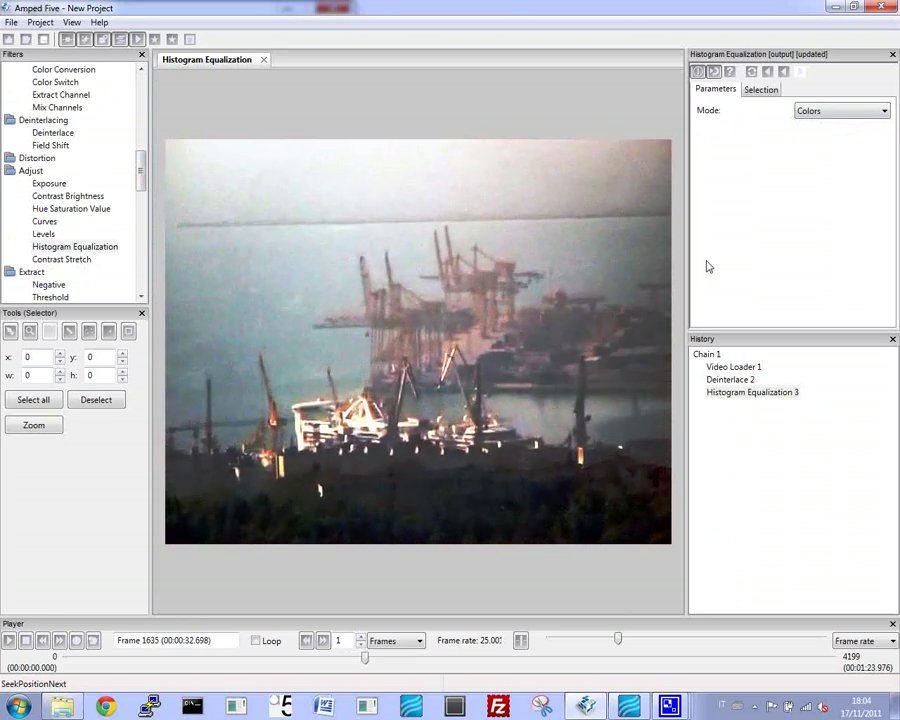
Step: Compare the original Video Loader picture with the Histogram Equalization output at frame 1635
{"action": "left_click", "coordinate": [737, 367]}
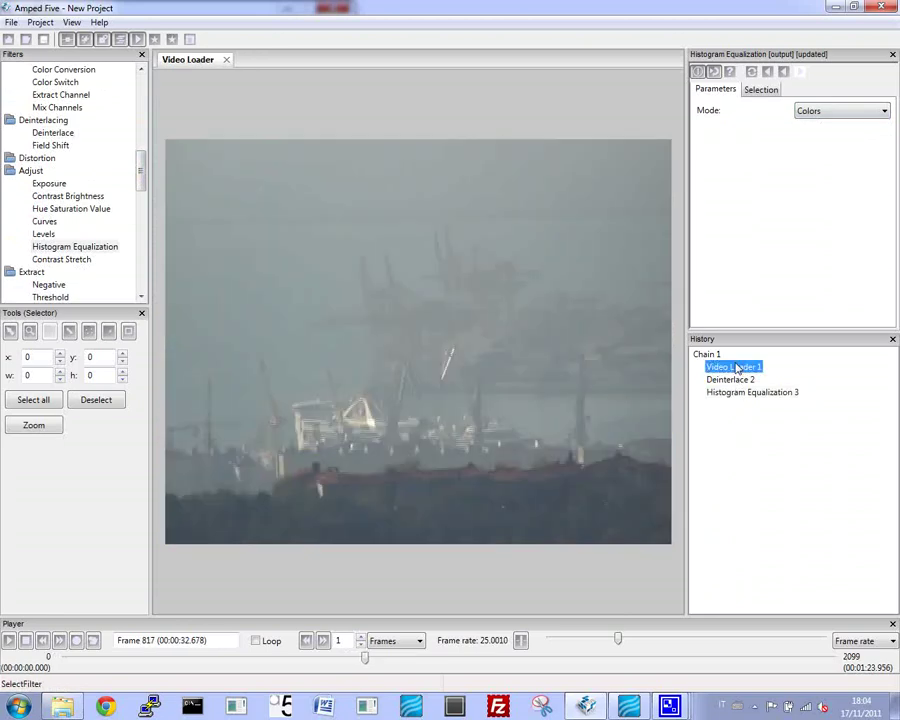
{"action": "left_click", "coordinate": [382, 335]}
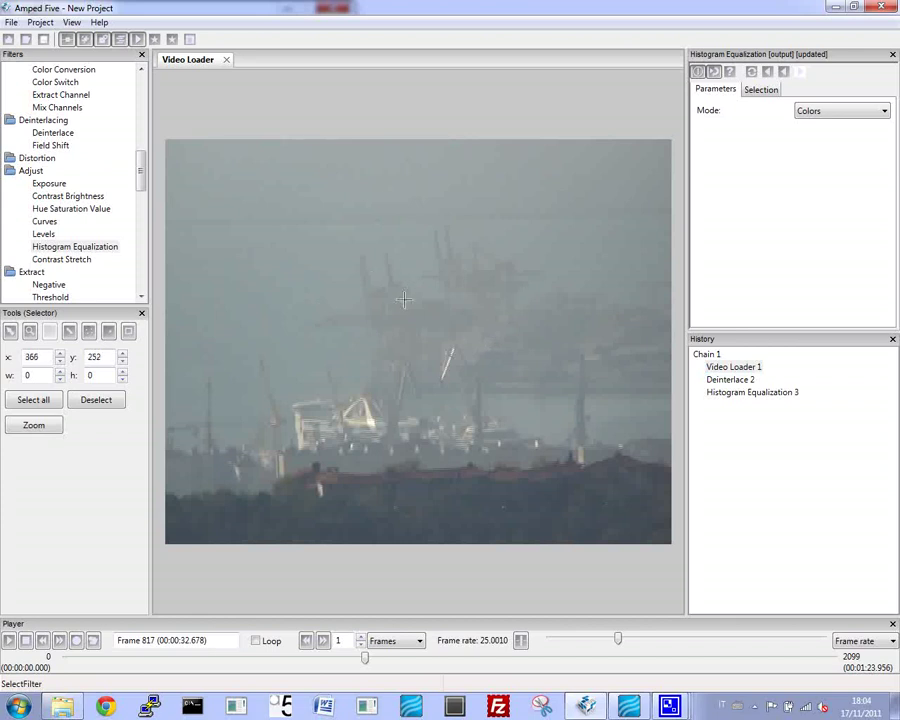
{"action": "left_click", "coordinate": [739, 394]}
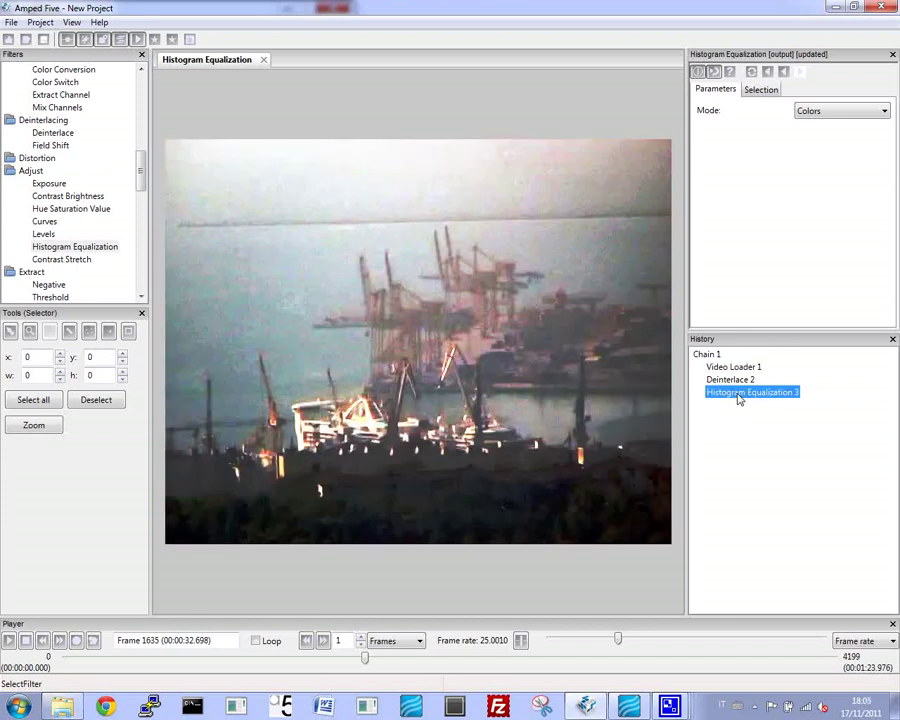
{"action": "left_click", "coordinate": [551, 378]}
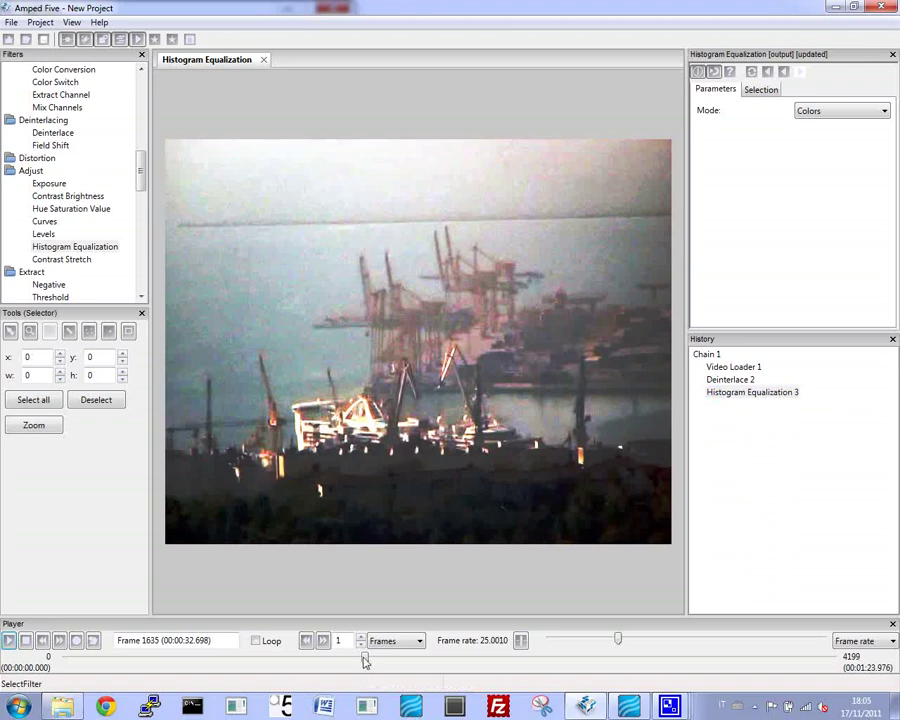
Step: Go back to frame 369 and compare the original Video Loader picture with the Histogram Equalization output
{"action": "left_click_drag", "start_coordinate": [366, 660], "coordinate": [134, 658]}
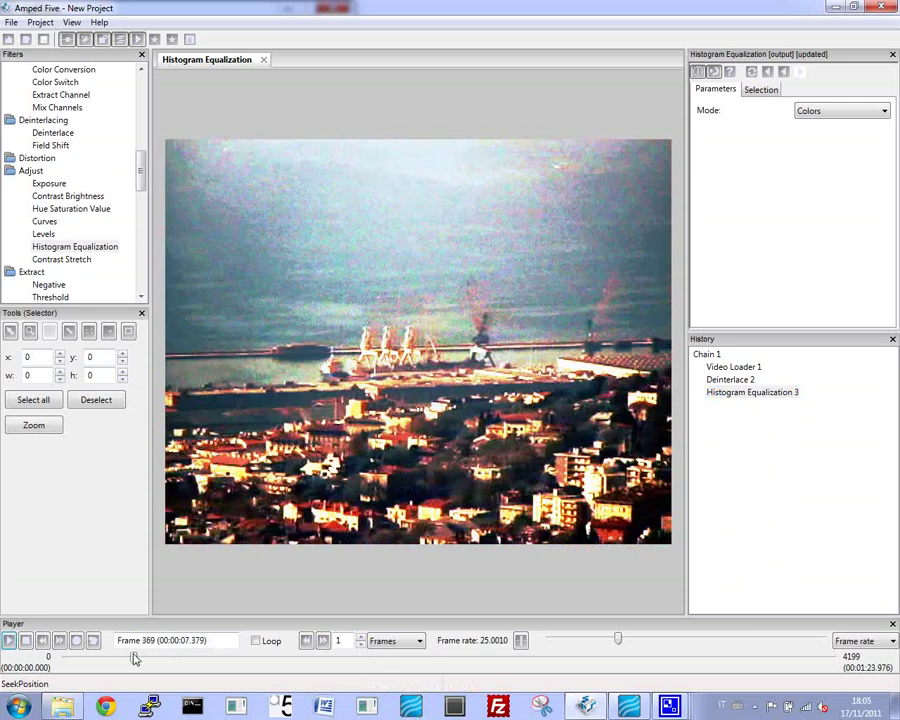
{"action": "left_click", "coordinate": [736, 367]}
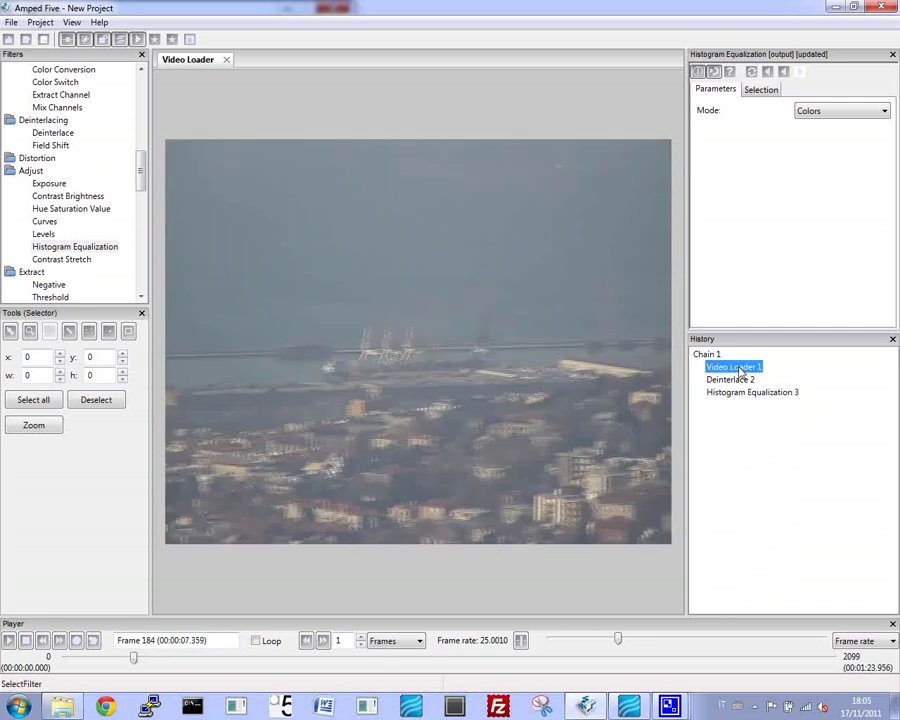
{"action": "left_click", "coordinate": [740, 393]}
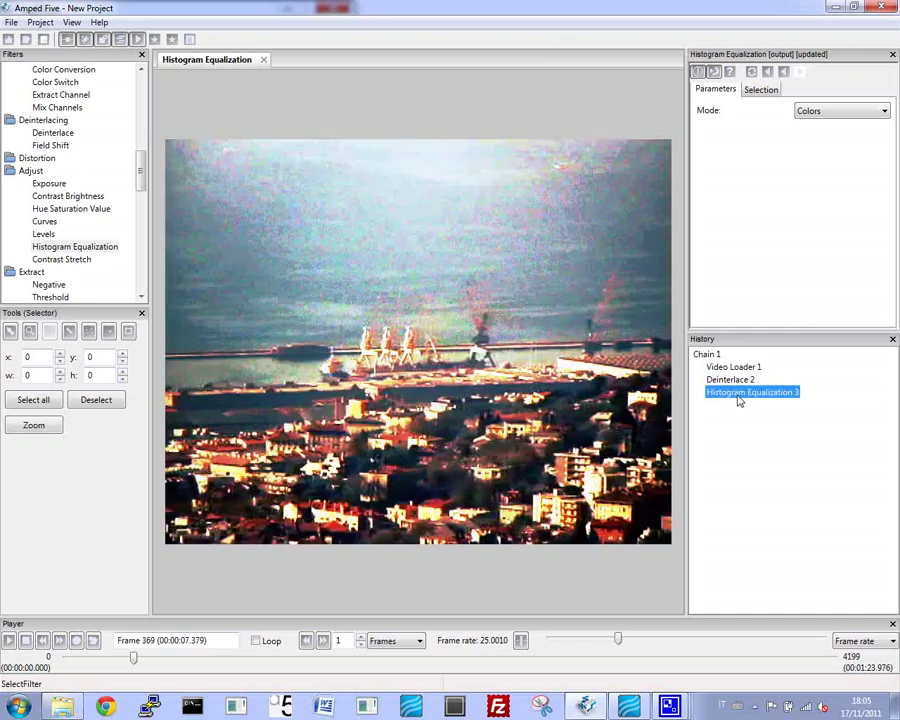
{"action": "left_click", "coordinate": [465, 381]}
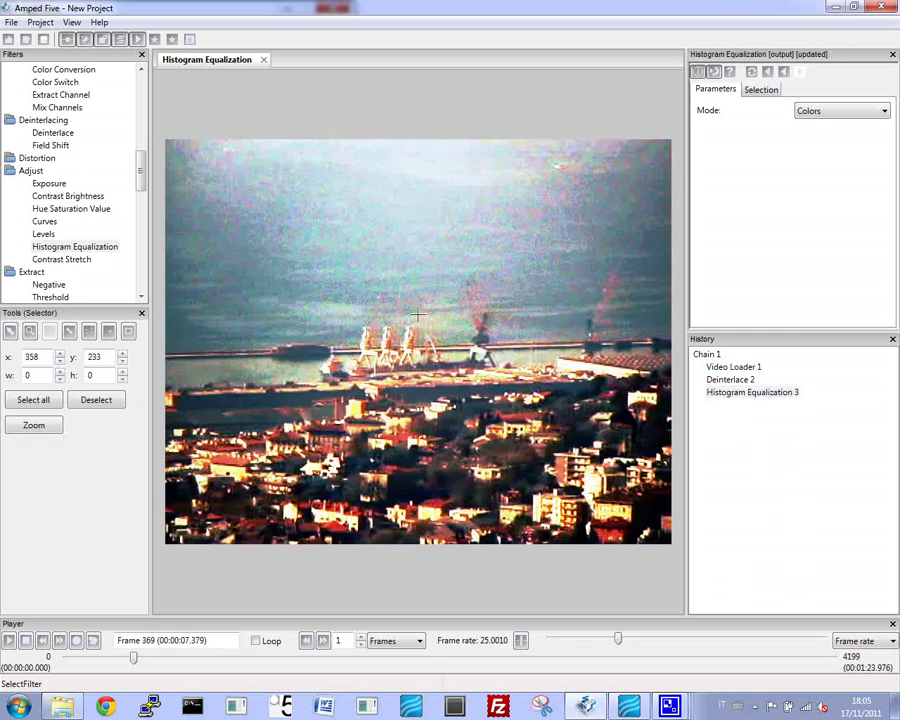
Step: Play a later stretch of the equalized video, pause at frame 1523, and compare it with the Deinterlace output
{"action": "left_click_drag", "start_coordinate": [133, 660], "coordinate": [237, 662]}
{"action": "left_click", "coordinate": [8, 642]}
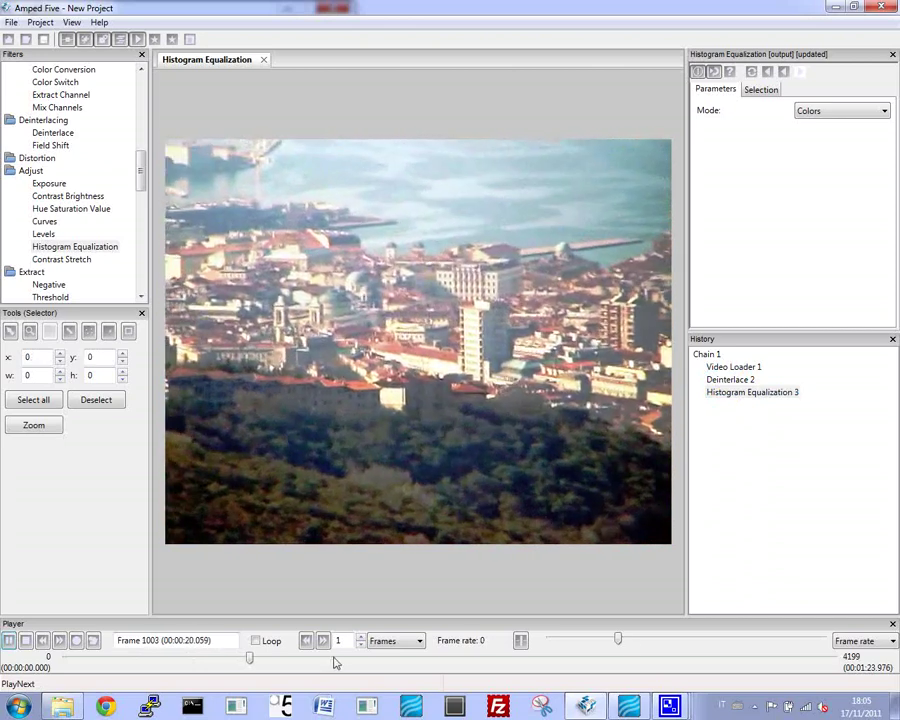
{"action": "left_click", "coordinate": [331, 660]}
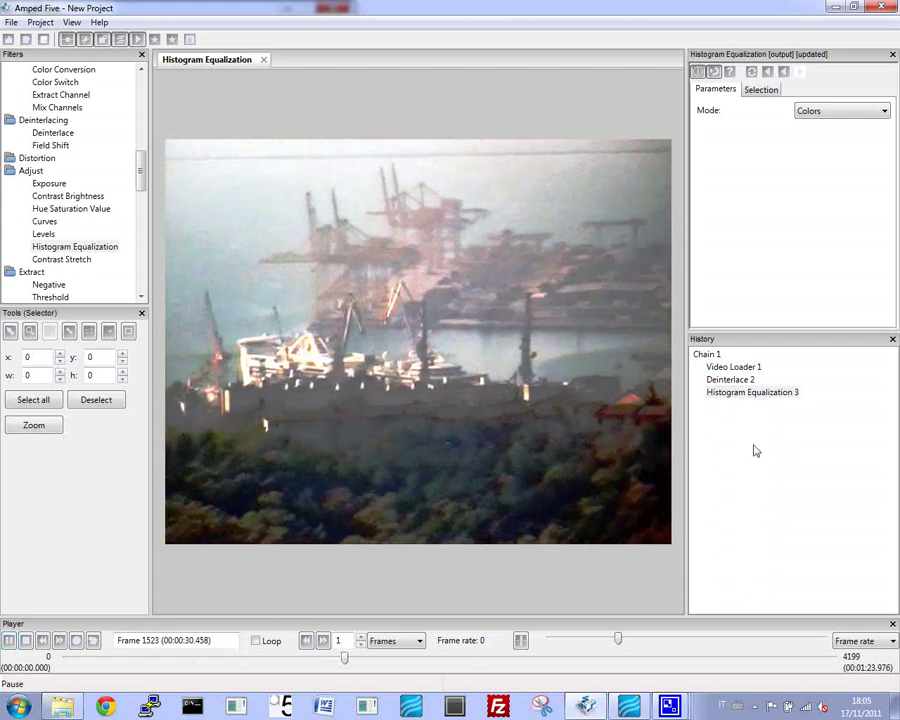
{"action": "left_click", "coordinate": [729, 381]}
{"action": "left_click", "coordinate": [585, 233]}
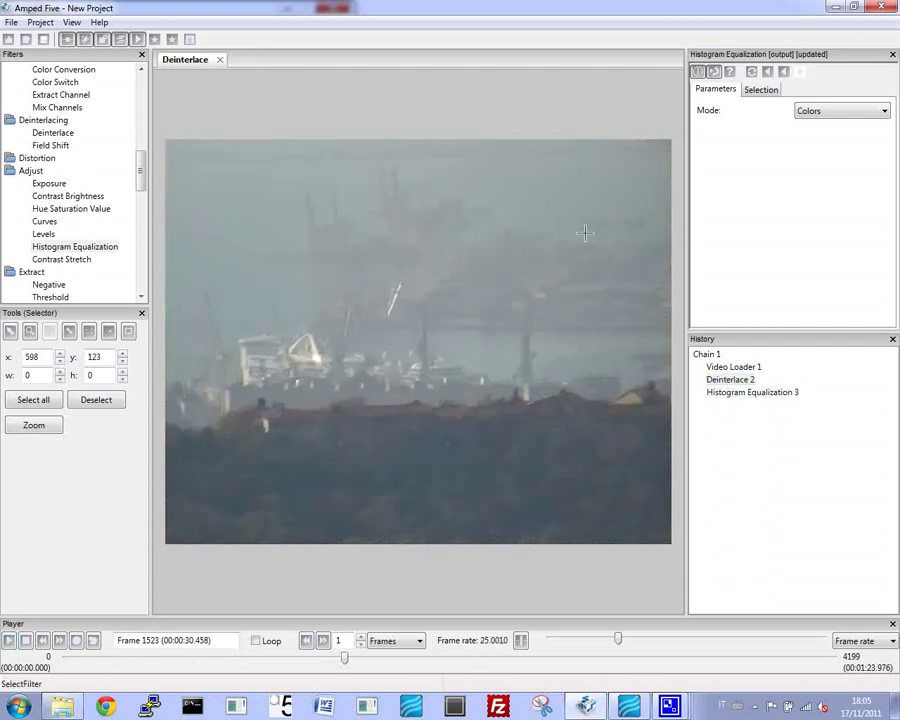
{"action": "left_click", "coordinate": [730, 394]}
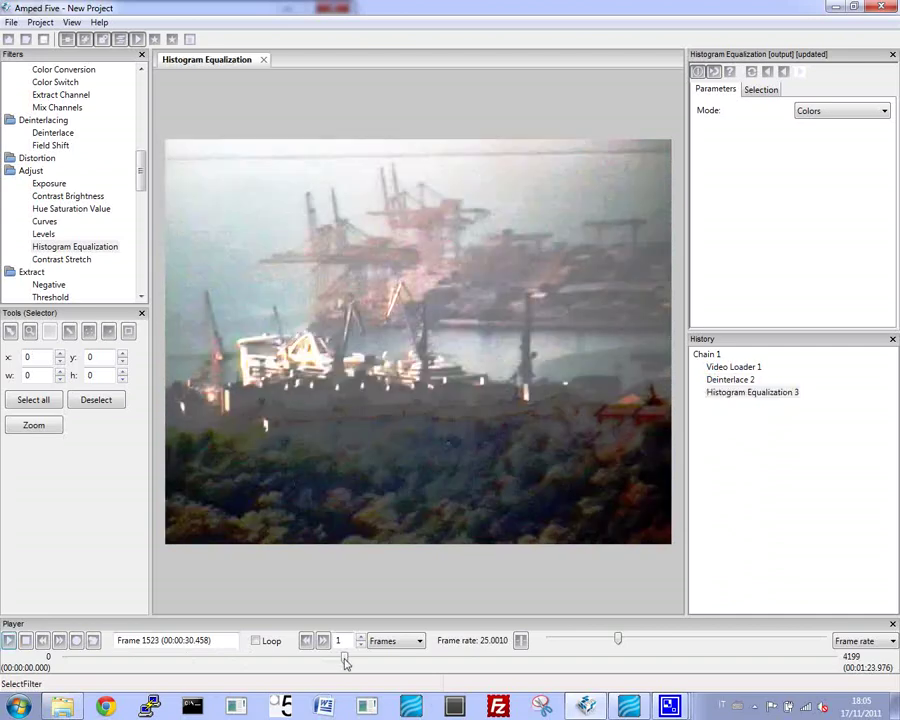
Step: Move to frame 2486 and compare the Deinterlace output with the Histogram Equalization output
{"action": "left_click_drag", "start_coordinate": [344, 662], "coordinate": [521, 657]}
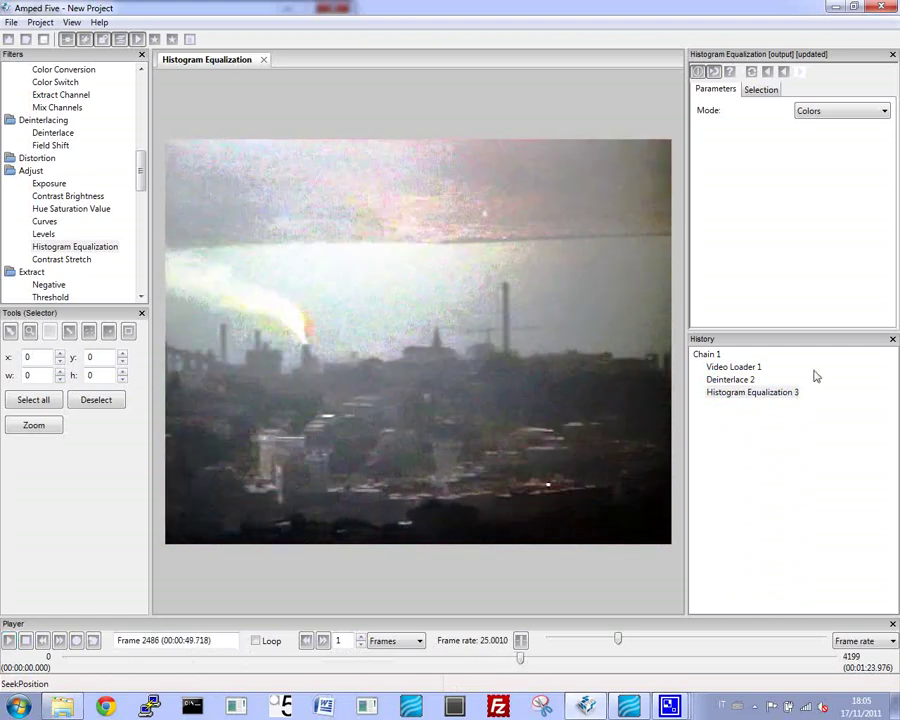
{"action": "left_click", "coordinate": [744, 380]}
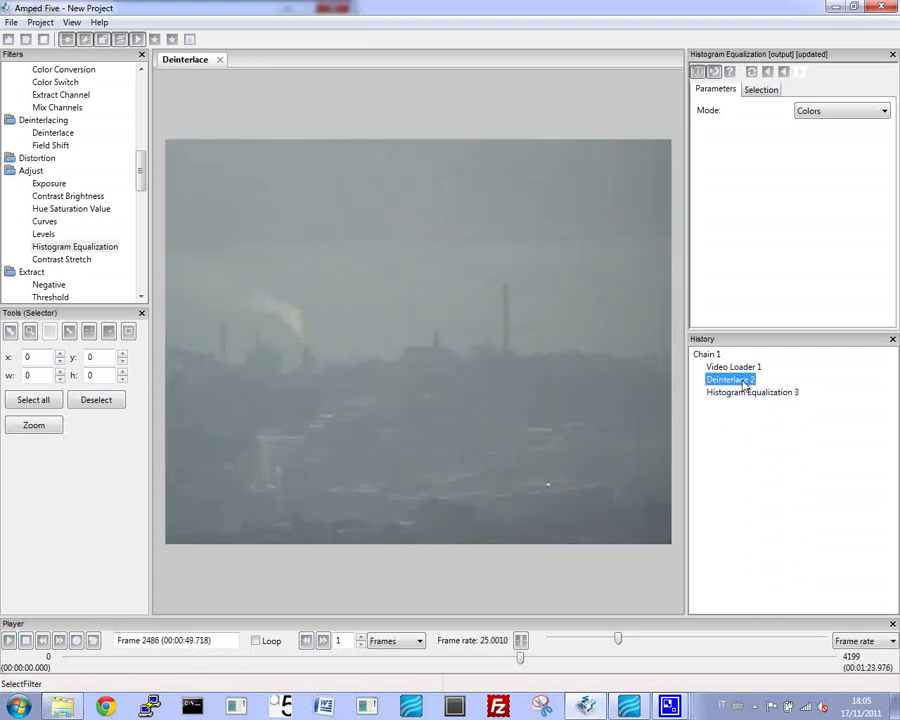
{"action": "left_click", "coordinate": [749, 393]}
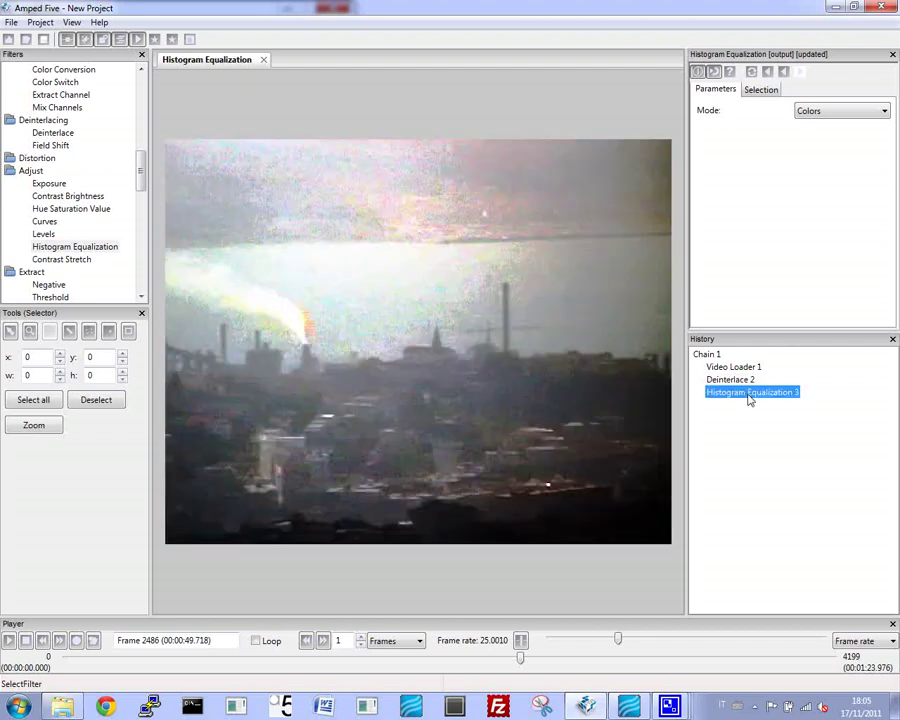
Step: Move to frame 2966 and compare the Deinterlace output with the Histogram Equalization output
{"action": "left_click", "coordinate": [540, 663]}
{"action": "left_click_drag", "start_coordinate": [520, 662], "coordinate": [606, 664]}
{"action": "left_click", "coordinate": [731, 380]}
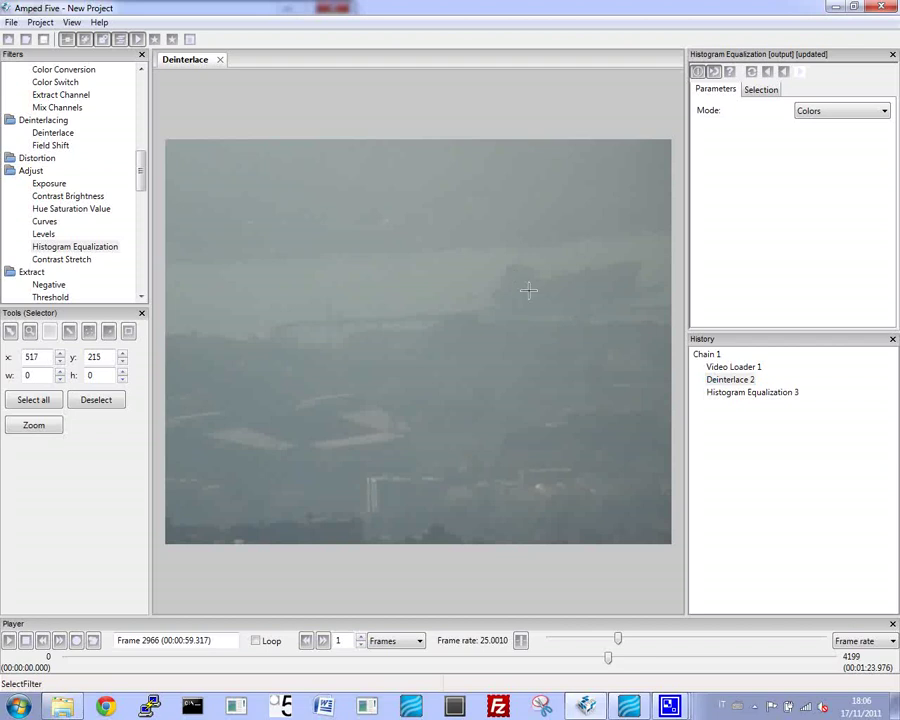
{"action": "left_click", "coordinate": [745, 393]}
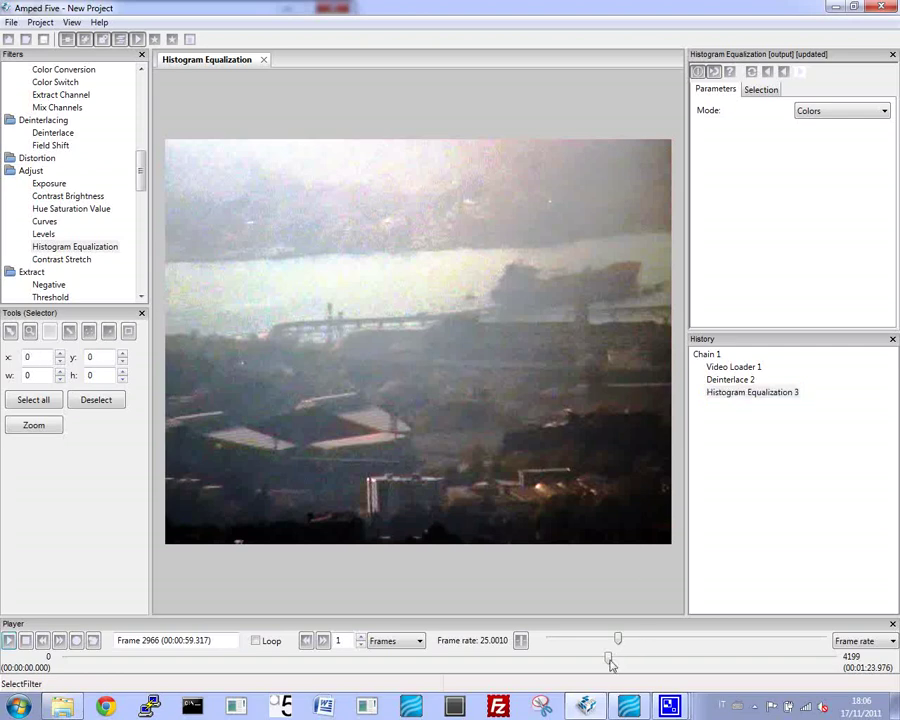
Step: Return the equalized video to frame 1648 and add the Range Selector filter after Histogram Equalization
{"action": "left_click_drag", "start_coordinate": [610, 665], "coordinate": [381, 664]}
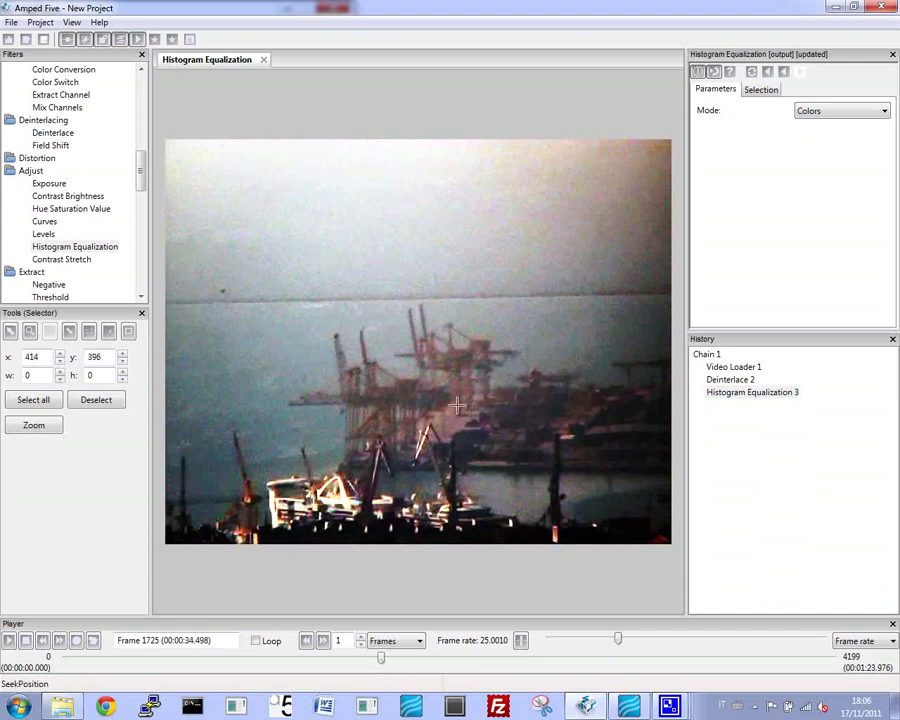
{"action": "mouse_move", "coordinate": [383, 663]}
{"action": "left_mouse_down"}
{"action": "mouse_move", "coordinate": [355, 663]}
{"action": "mouse_move", "coordinate": [367, 663]}
{"action": "left_mouse_up"}
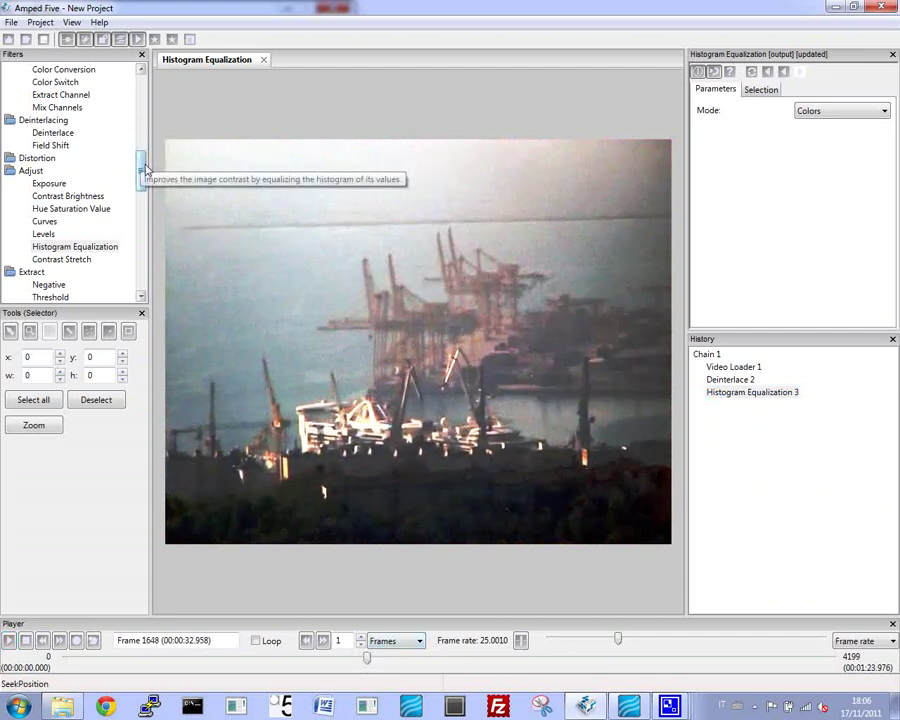
{"action": "scroll", "coordinate": [143, 172], "scroll_direction": "up", "scroll_amount": 10}
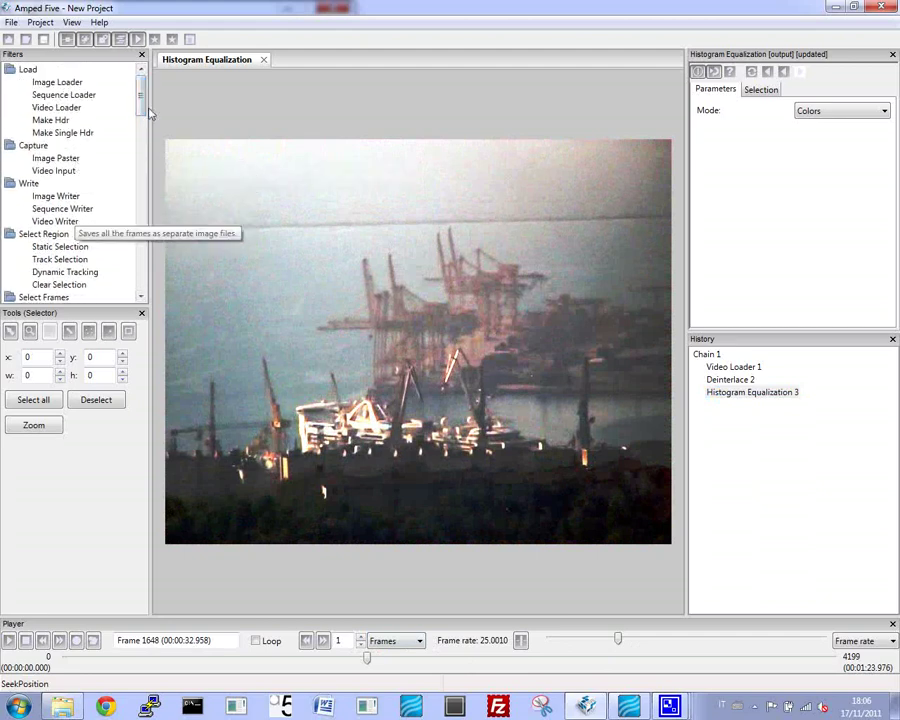
{"action": "scroll", "coordinate": [143, 108], "scroll_direction": "down", "scroll_amount": 2}
{"action": "mouse_move", "coordinate": [143, 108]}
{"action": "left_mouse_down"}
{"action": "mouse_move", "coordinate": [141, 125]}
{"action": "mouse_move", "coordinate": [142, 95]}
{"action": "mouse_move", "coordinate": [141, 122]}
{"action": "left_mouse_up"}
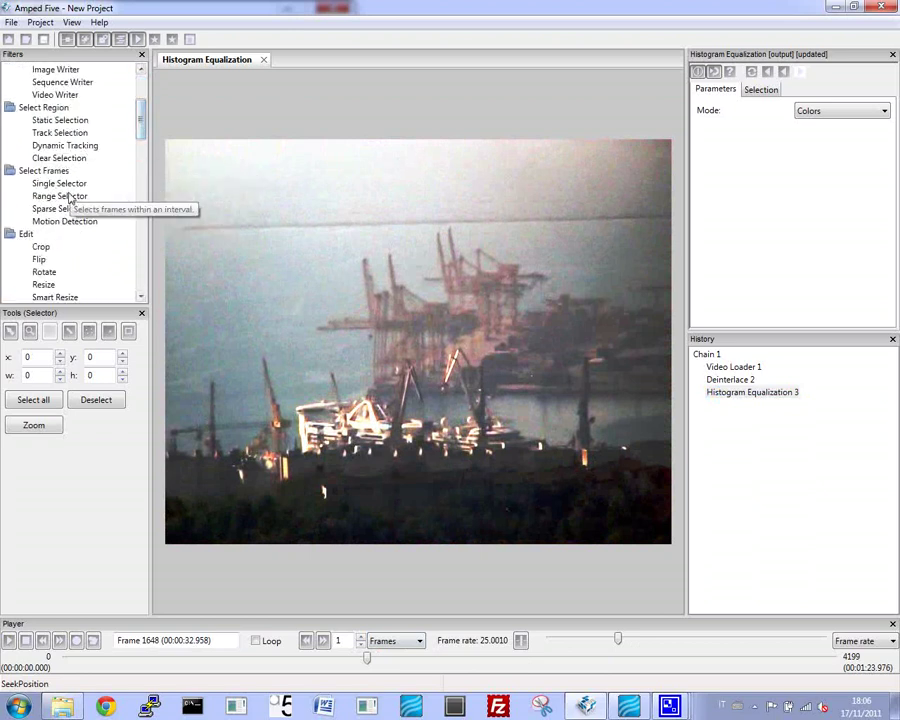
{"action": "double_click", "coordinate": [59, 196]}
Step: Set the range's first frame to 1533 and last frame to 1809, and apply the Range Selector
{"action": "left_click_drag", "start_coordinate": [367, 661], "coordinate": [347, 661]}
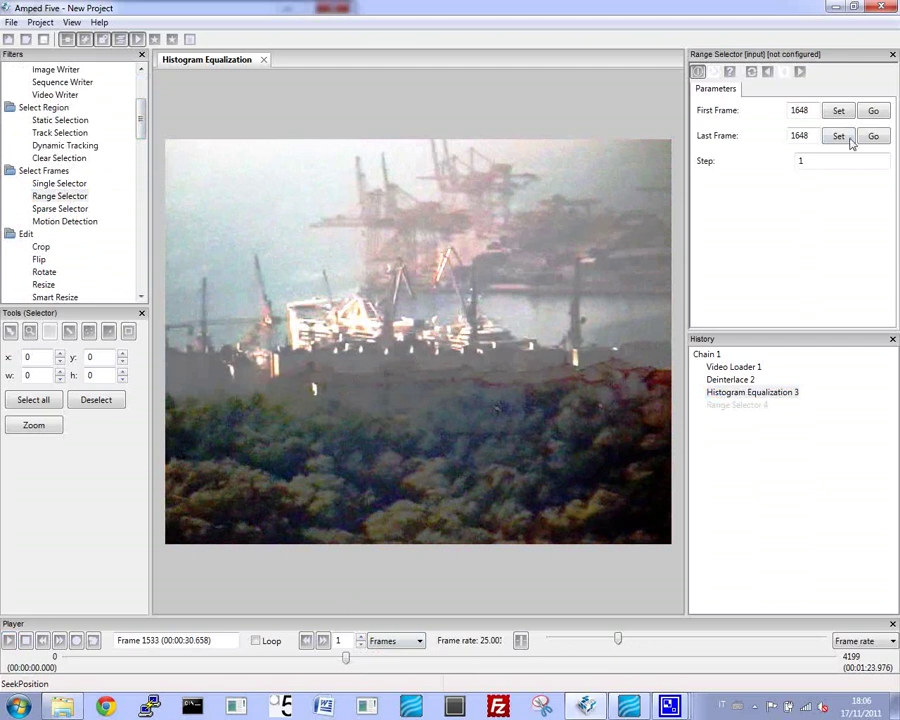
{"action": "left_click", "coordinate": [838, 110]}
{"action": "left_click_drag", "start_coordinate": [347, 658], "coordinate": [397, 671]}
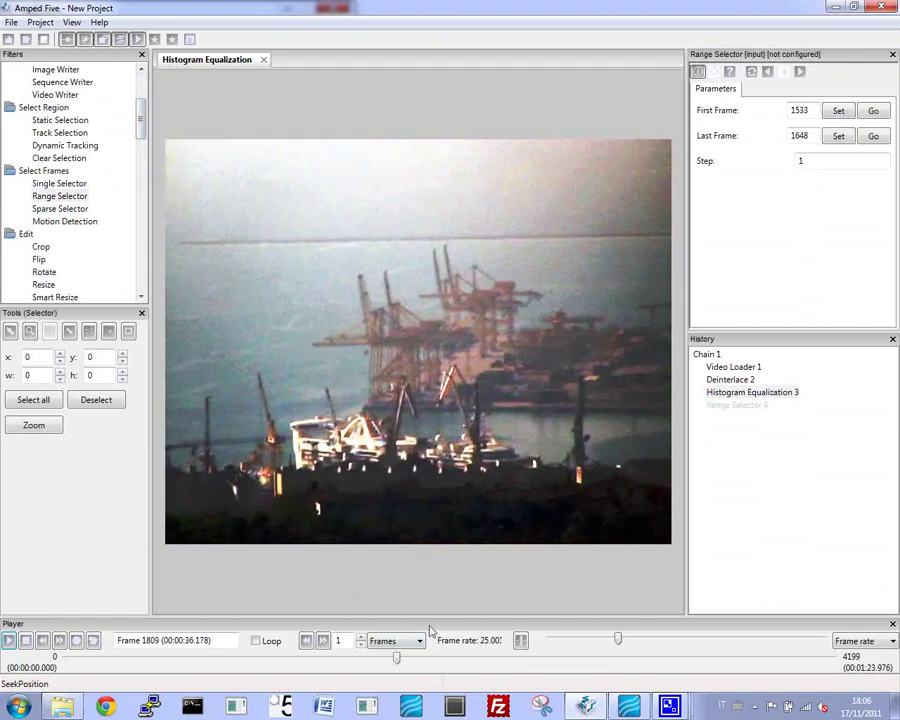
{"action": "left_click", "coordinate": [836, 137]}
{"action": "left_click", "coordinate": [799, 72]}
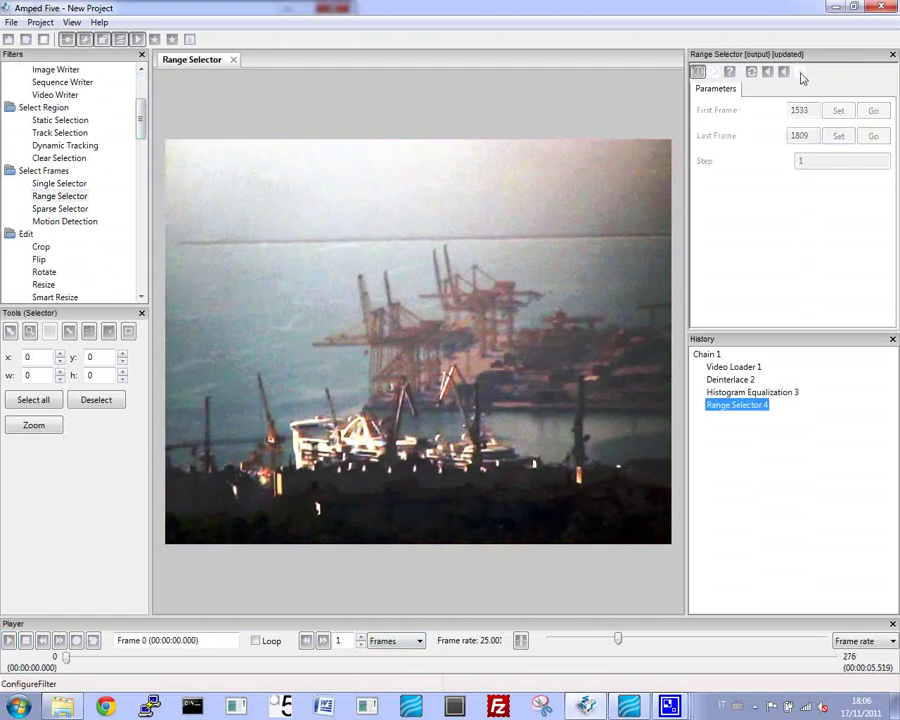
Step: Play the selected range, pause it at frame 110, and add the Local Stabilization filter
{"action": "left_click", "coordinate": [9, 641]}
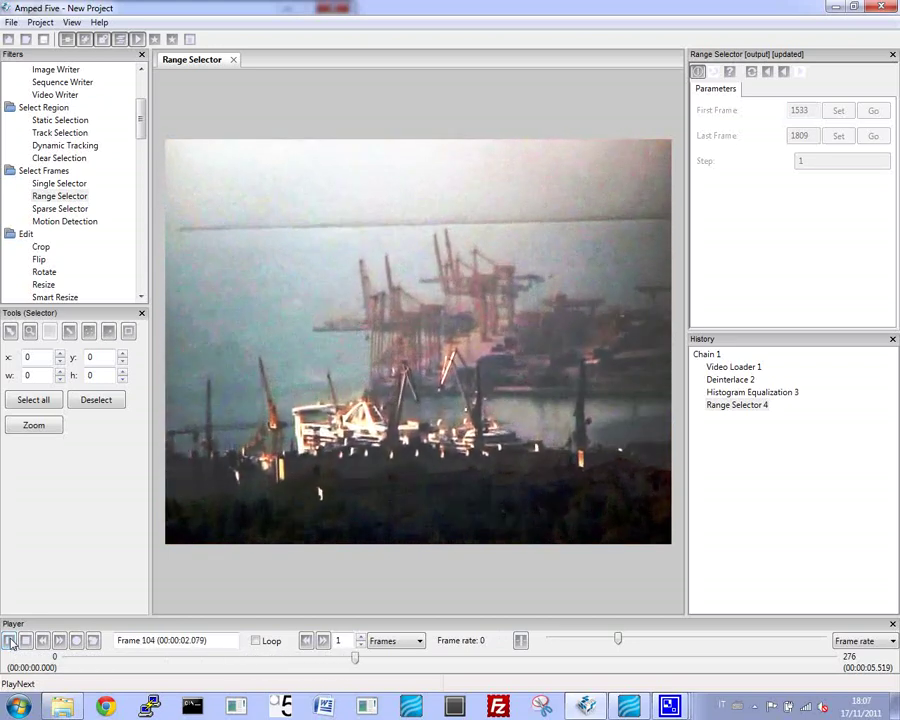
{"action": "left_click", "coordinate": [8, 640]}
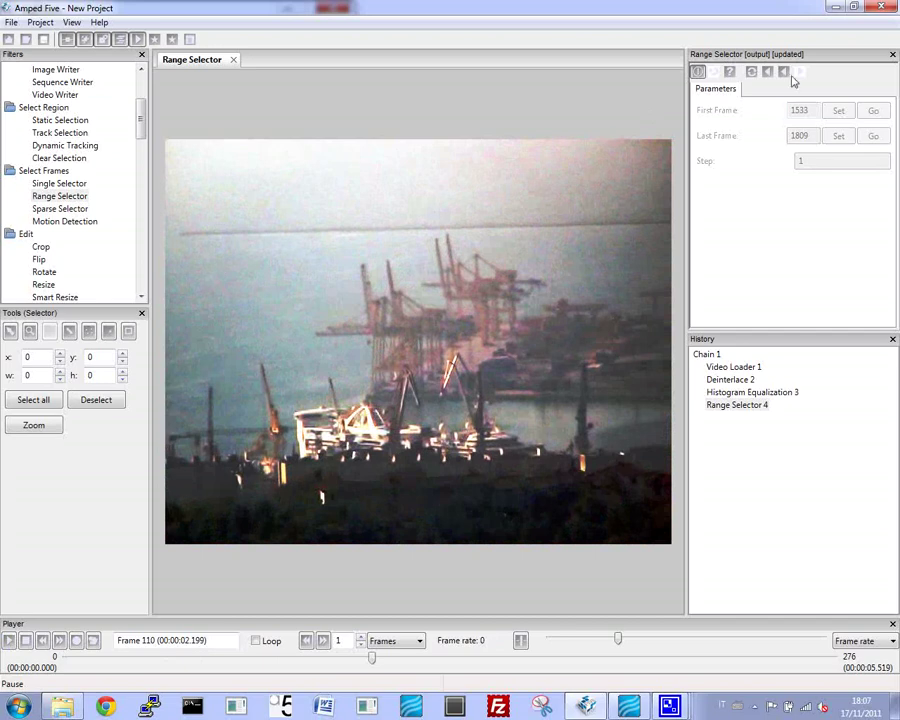
{"action": "left_click_drag", "start_coordinate": [141, 128], "coordinate": [140, 290]}
{"action": "double_click", "coordinate": [71, 230]}
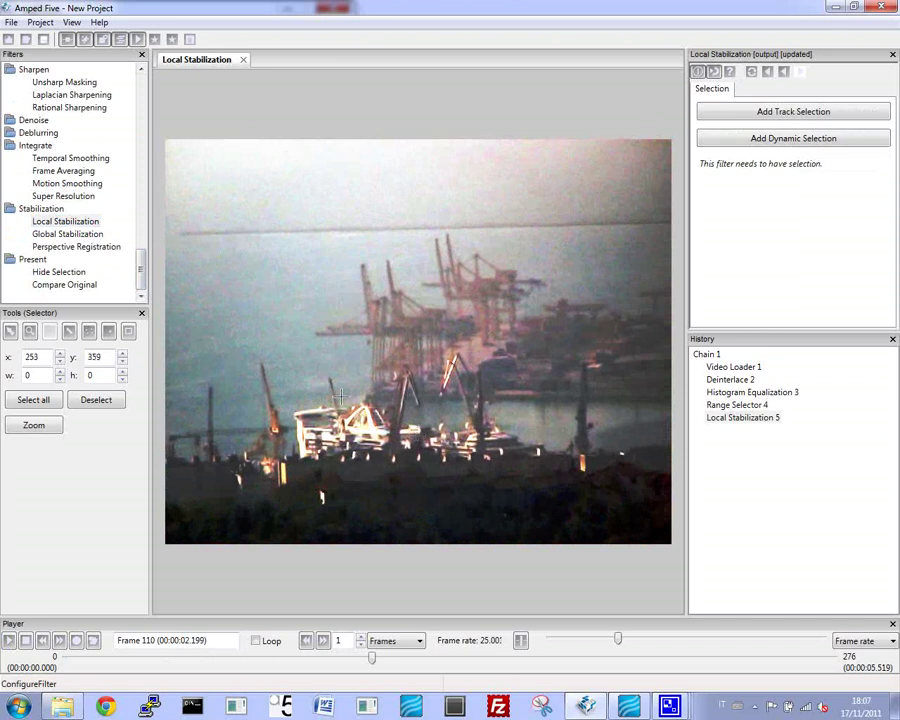
Step: Add a track selection for the stabilization, framing the bright ship with a 216 x 110 area and using frame 110 as reference
{"action": "left_click_drag", "start_coordinate": [284, 389], "coordinate": [432, 459]}
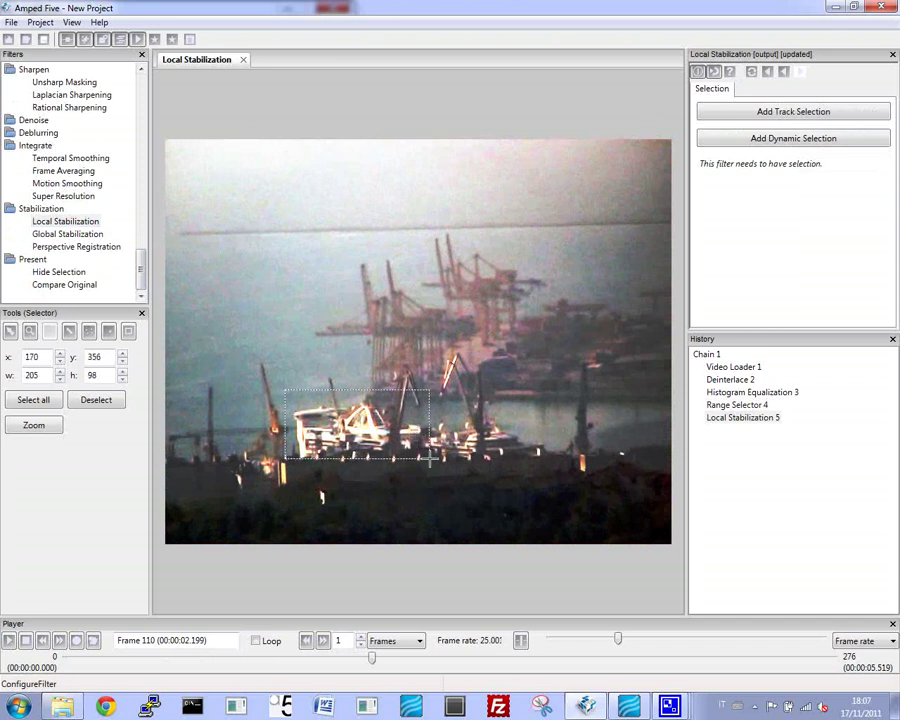
{"action": "left_click", "coordinate": [810, 112]}
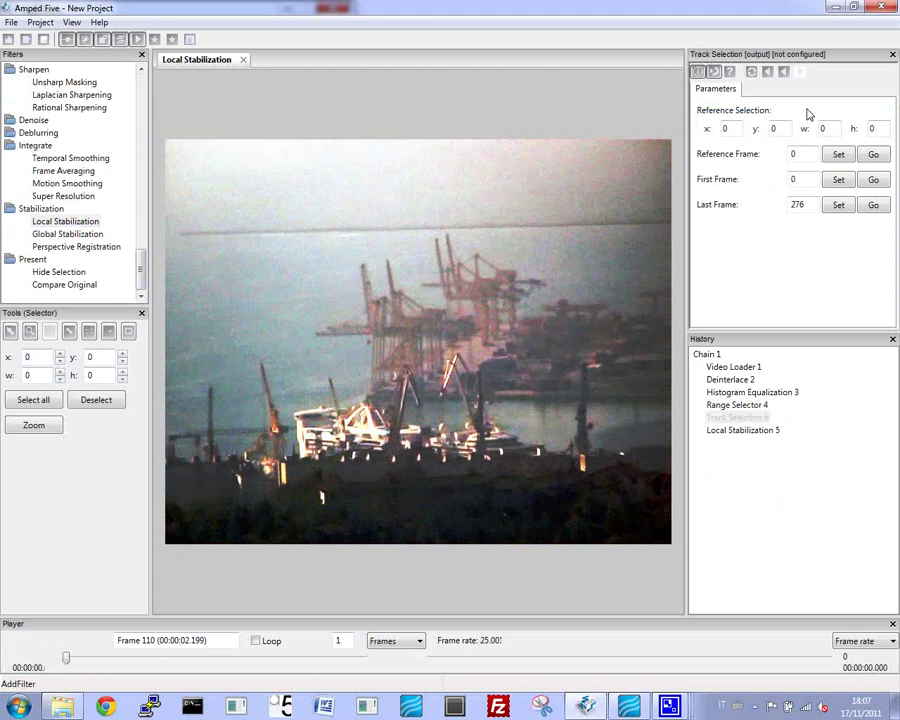
{"action": "left_click_drag", "start_coordinate": [277, 388], "coordinate": [430, 465]}
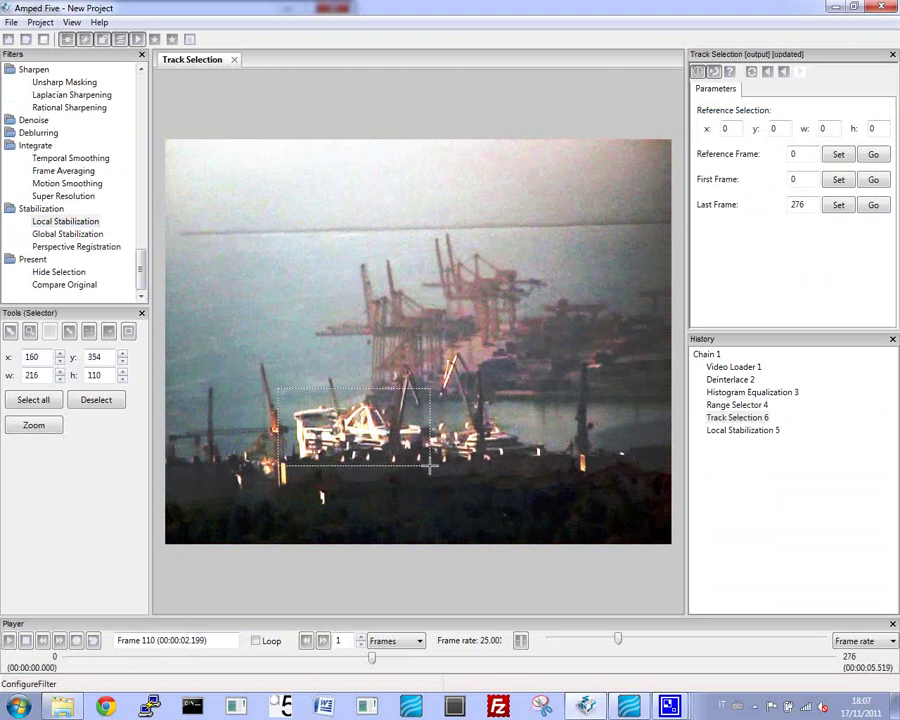
{"action": "left_click", "coordinate": [838, 155]}
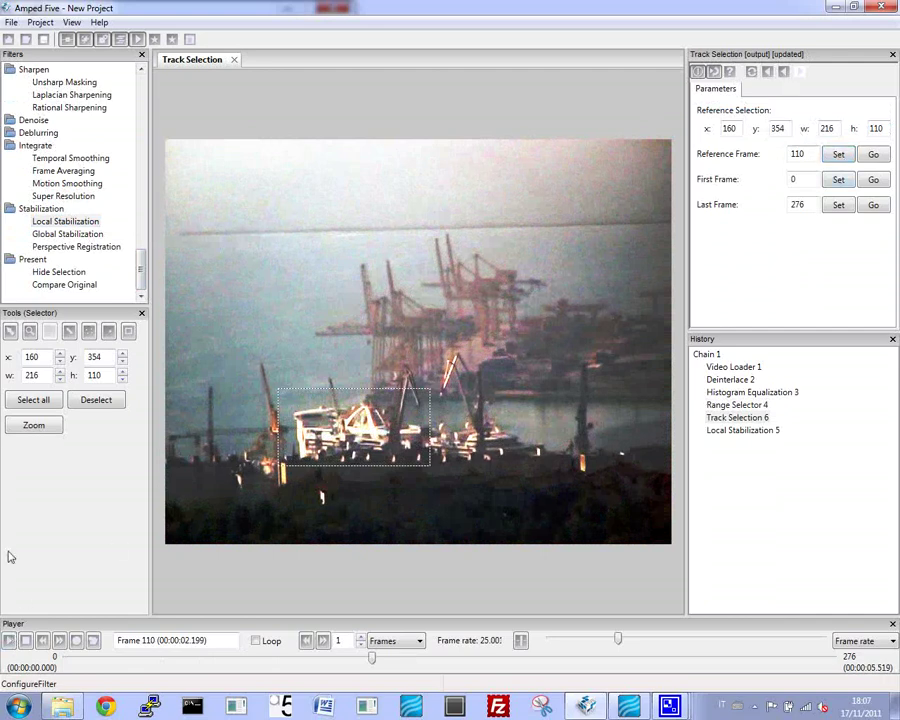
Step: Play the Local Stabilization output, compare it with the Track Selection stage during playback, and pause on the stabilized video
{"action": "left_click", "coordinate": [742, 430]}
{"action": "left_click", "coordinate": [12, 642]}
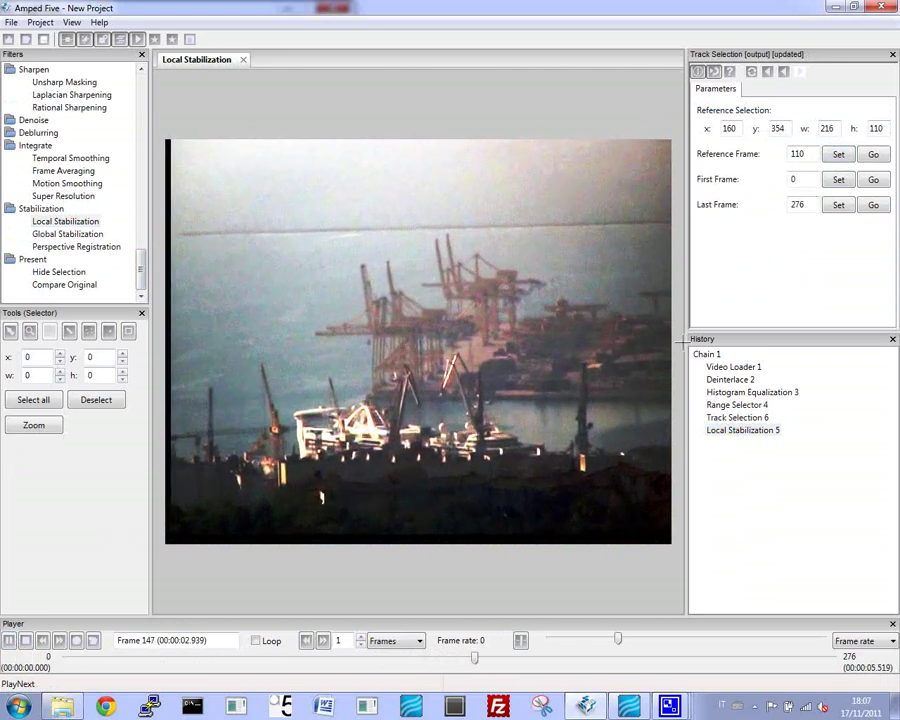
{"action": "left_click", "coordinate": [728, 419]}
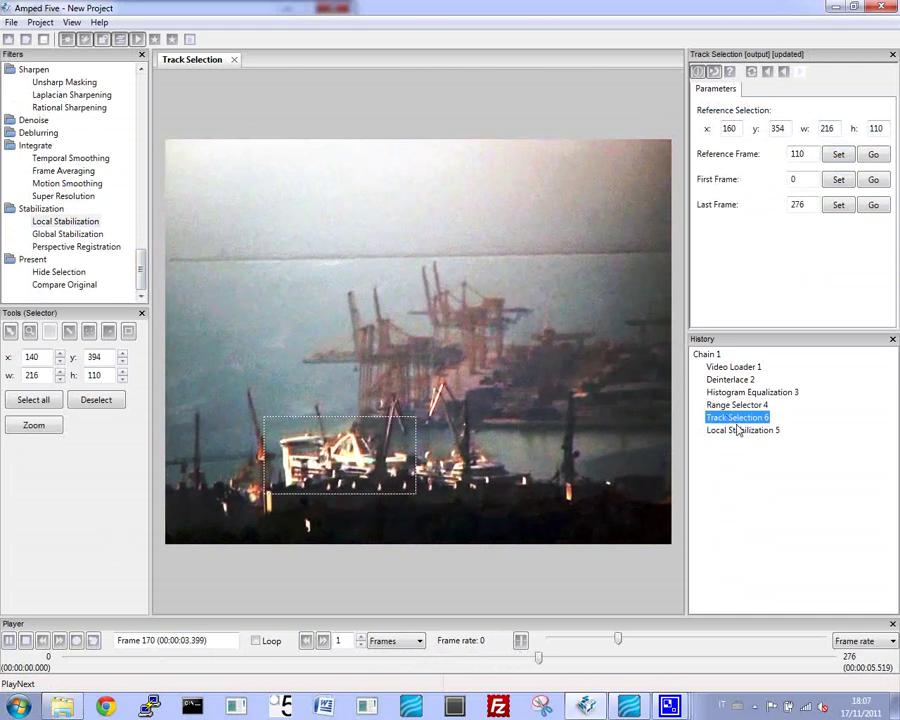
{"action": "left_click", "coordinate": [741, 431]}
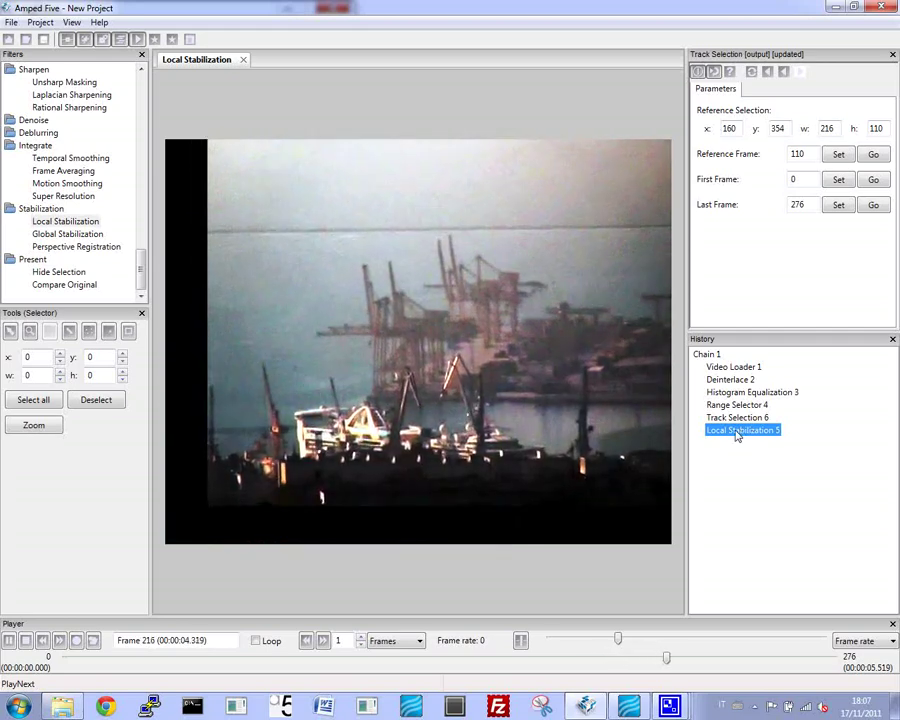
{"action": "left_click", "coordinate": [9, 641]}
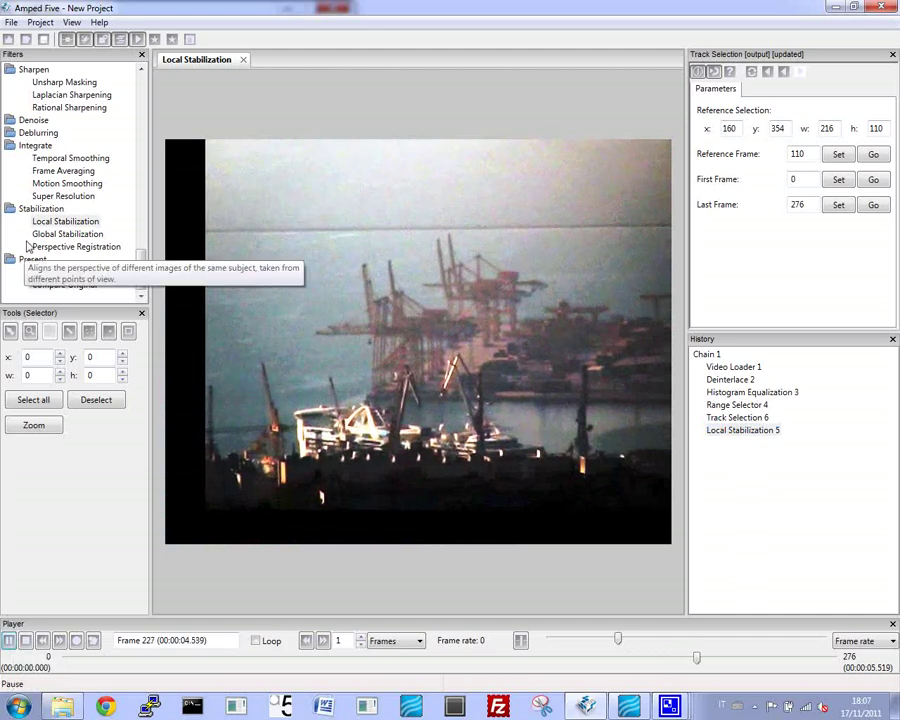
Step: Add Frame Averaging after Local Stabilization, and sharpen the averaged image using Unsharp Masking with strength 0.81 and radius 59
{"action": "left_click", "coordinate": [58, 173]}
{"action": "double_click", "coordinate": [58, 173]}
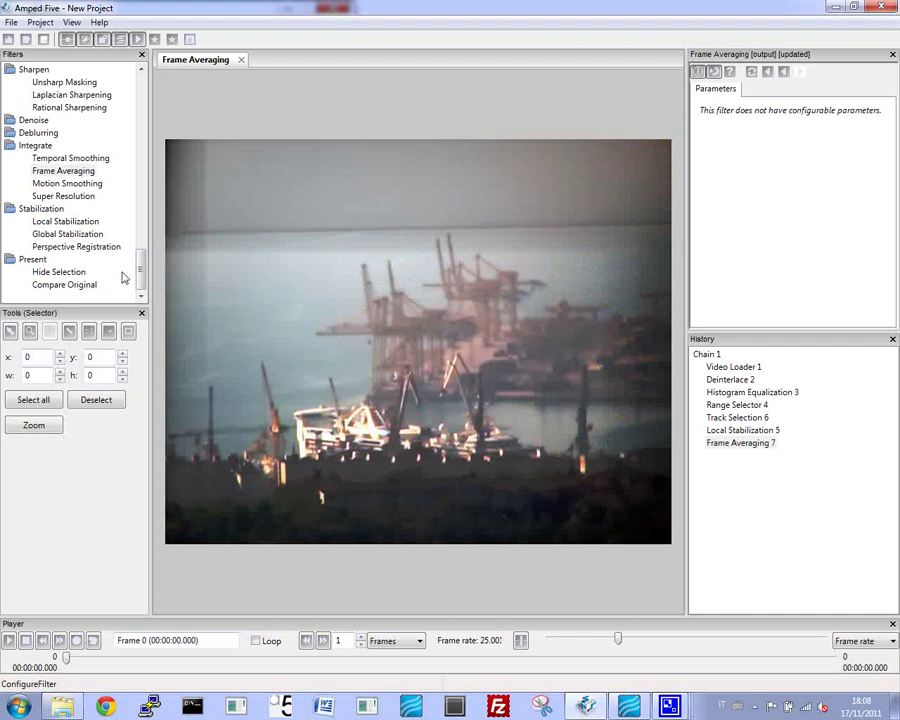
{"action": "scroll", "coordinate": [92, 199], "scroll_direction": "up", "scroll_amount": 3}
{"action": "double_click", "coordinate": [64, 184]}
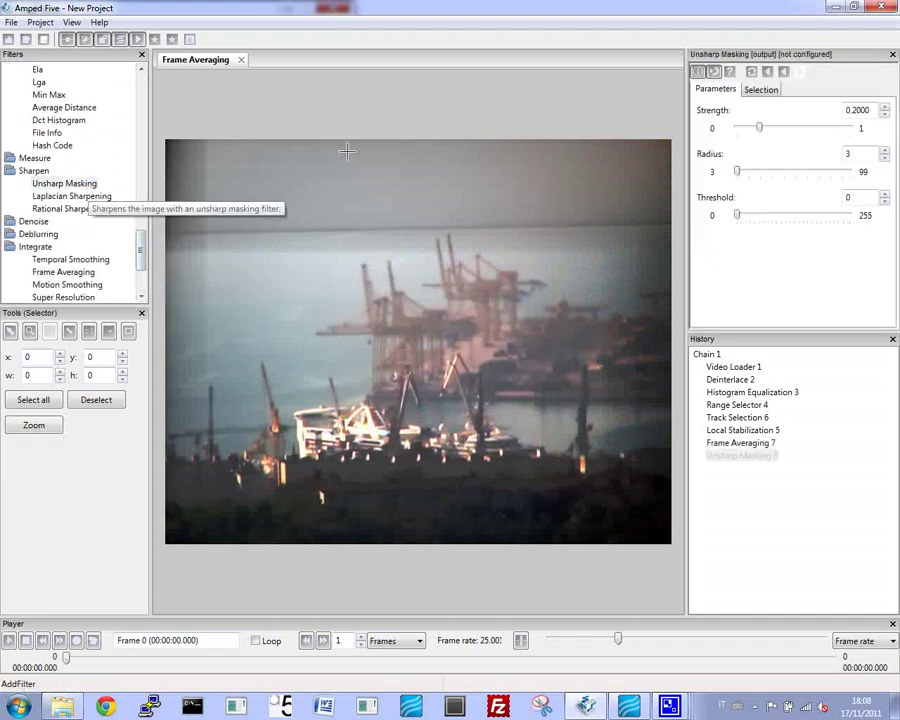
{"action": "left_click_drag", "start_coordinate": [803, 131], "coordinate": [801, 129]}
{"action": "left_click_drag", "start_coordinate": [737, 171], "coordinate": [806, 175]}
{"action": "left_click_drag", "start_coordinate": [801, 128], "coordinate": [828, 130]}
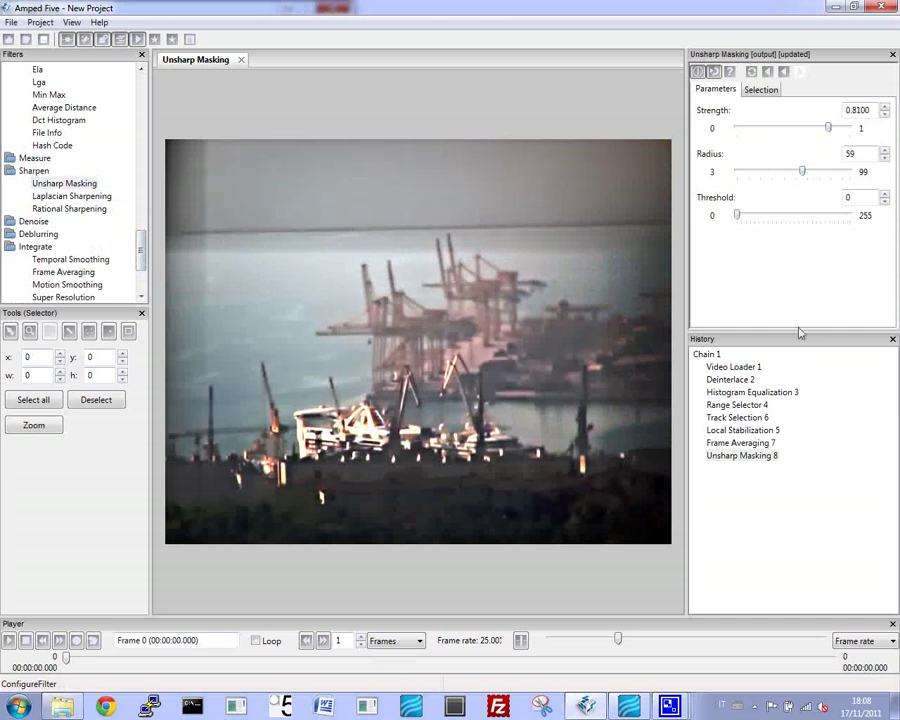
Step: Compare the original, deinterlaced and histogram-equalized stages of the chain with the final Unsharp Masking result
{"action": "left_click", "coordinate": [732, 368]}
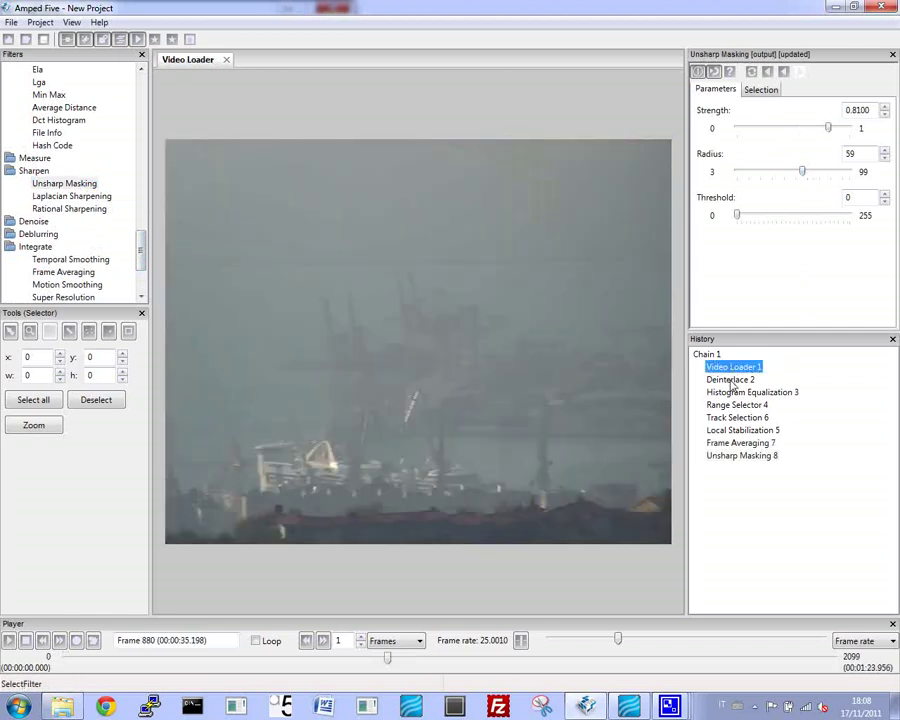
{"action": "left_click", "coordinate": [735, 380]}
{"action": "left_click", "coordinate": [735, 392]}
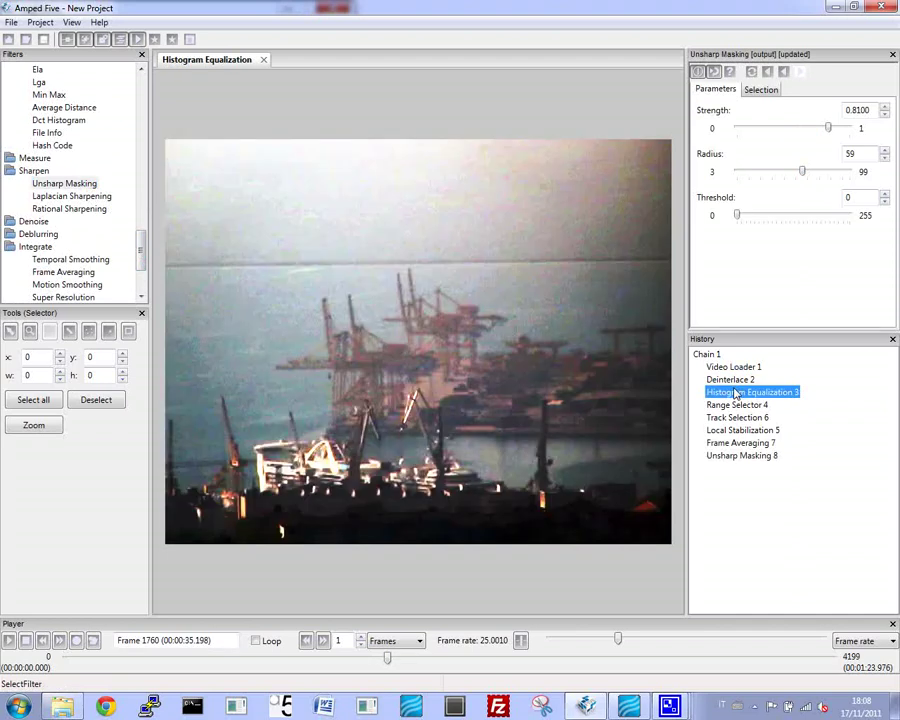
{"action": "left_click", "coordinate": [742, 456]}
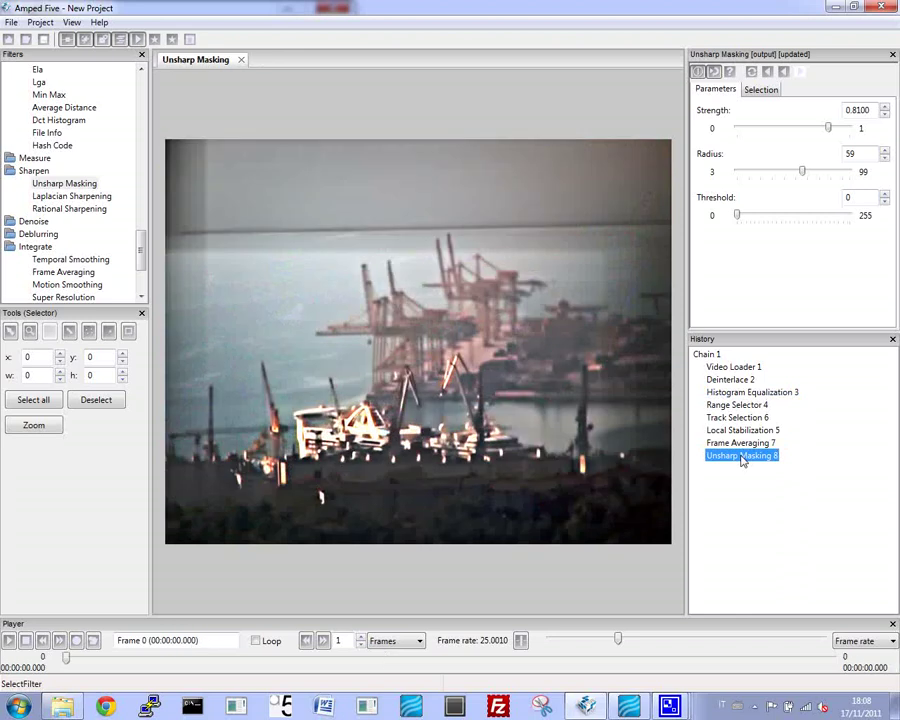